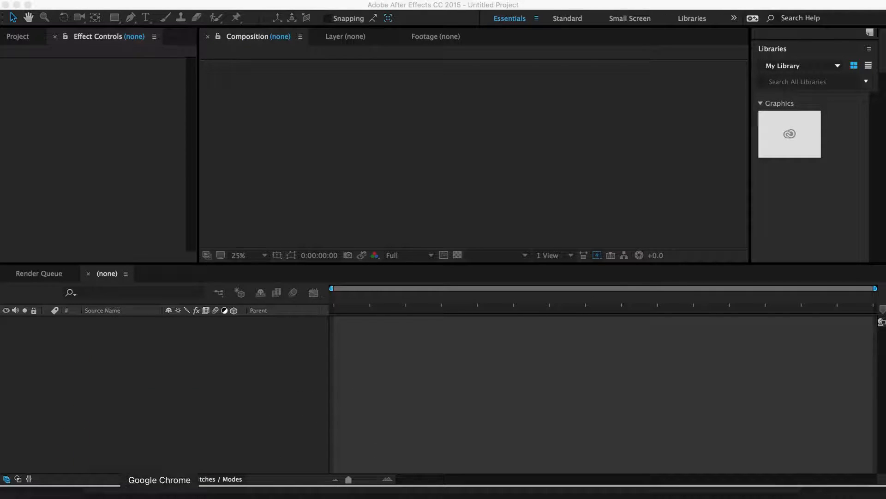
Switch to Google Chrome and look over the YouTube video "Summit 15 - Liquid Masks - After Effects" as a reference.
click(159, 493)
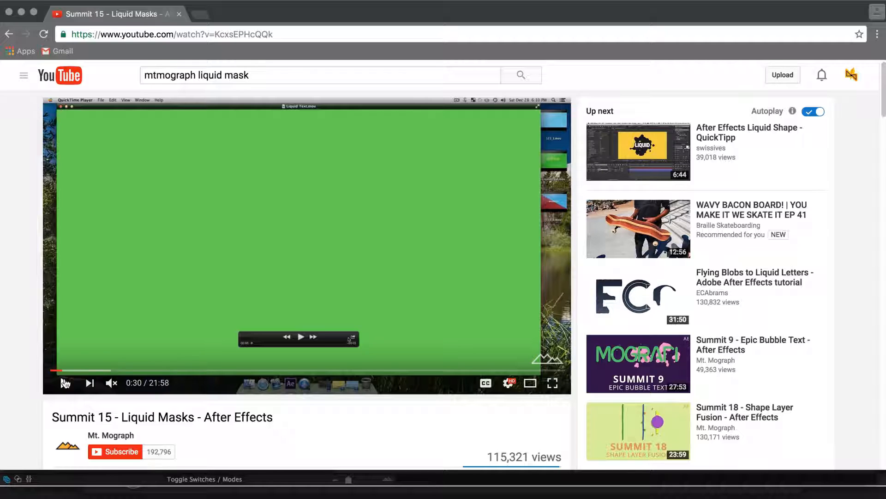
scroll(64, 351, down, 8)
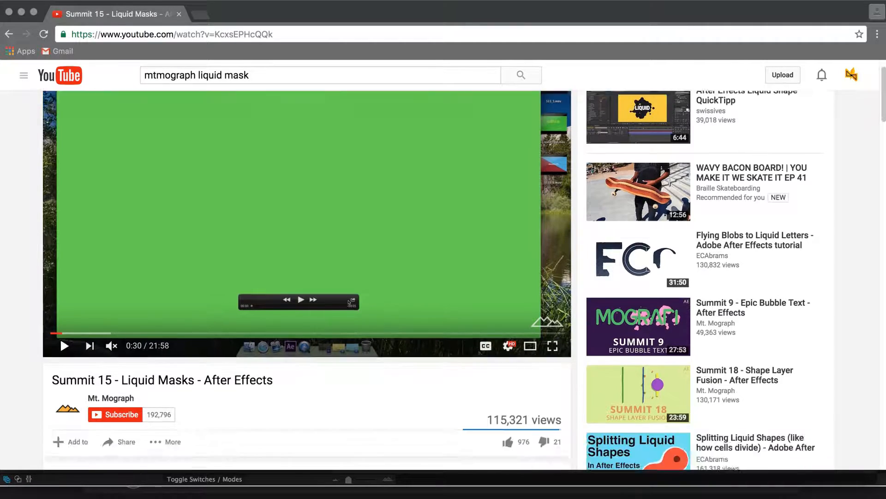
scroll(142, 246, up, 8)
click(142, 246)
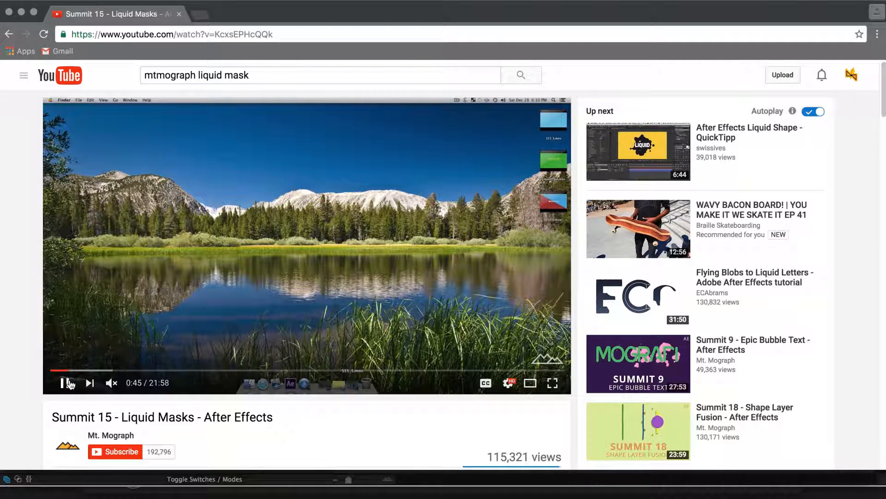
click(67, 383)
Switch to Adobe After Effects and create a 1920 x 1080 composition named Liquid with a 10-second duration.
click(251, 492)
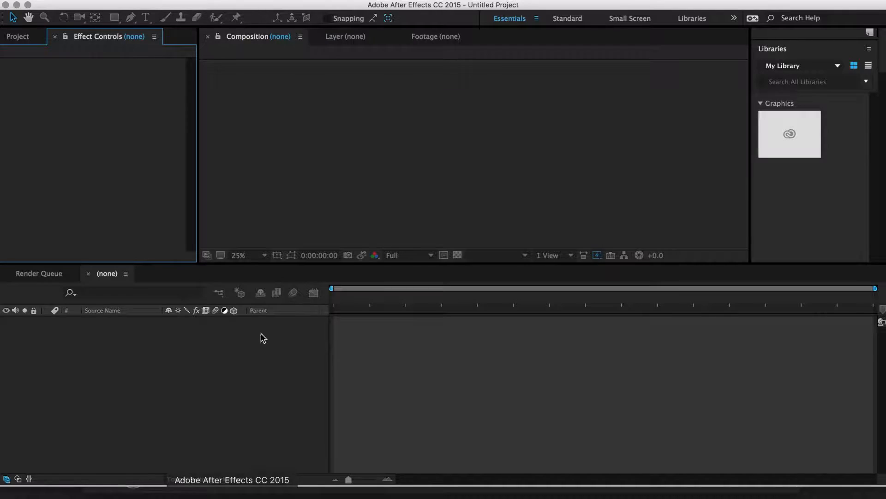
click(26, 39)
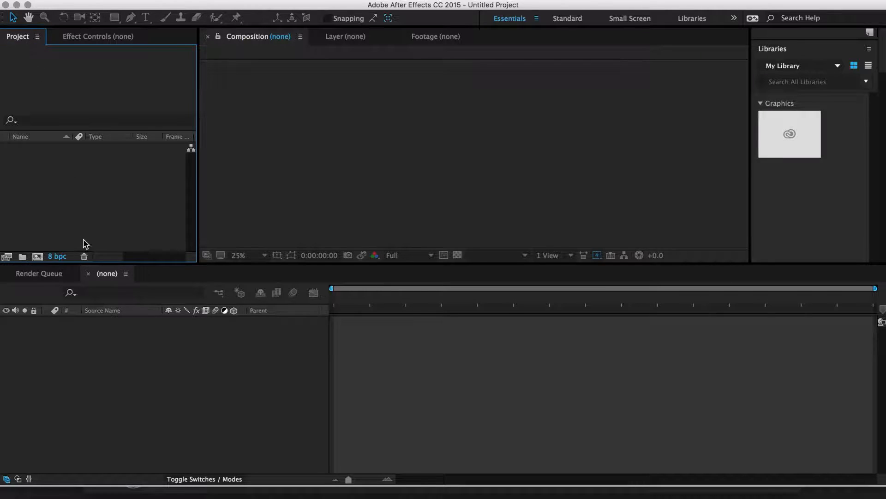
click(37, 256)
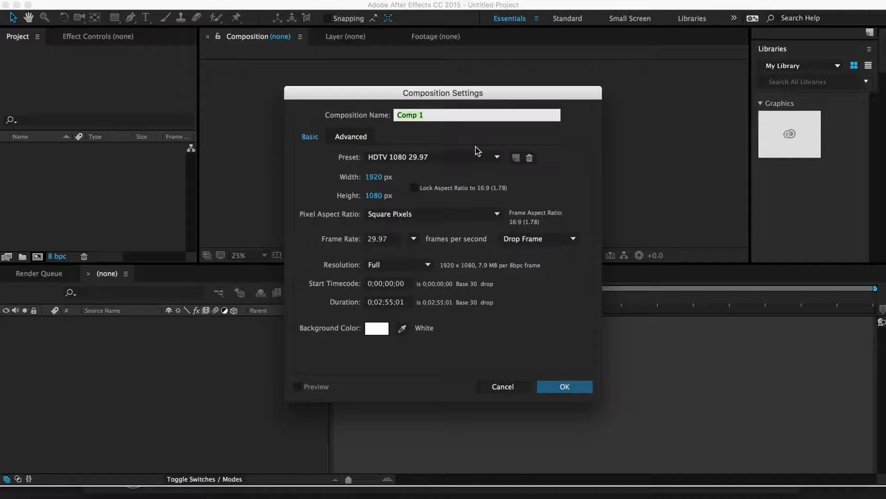
text(Liquid)
click(384, 303)
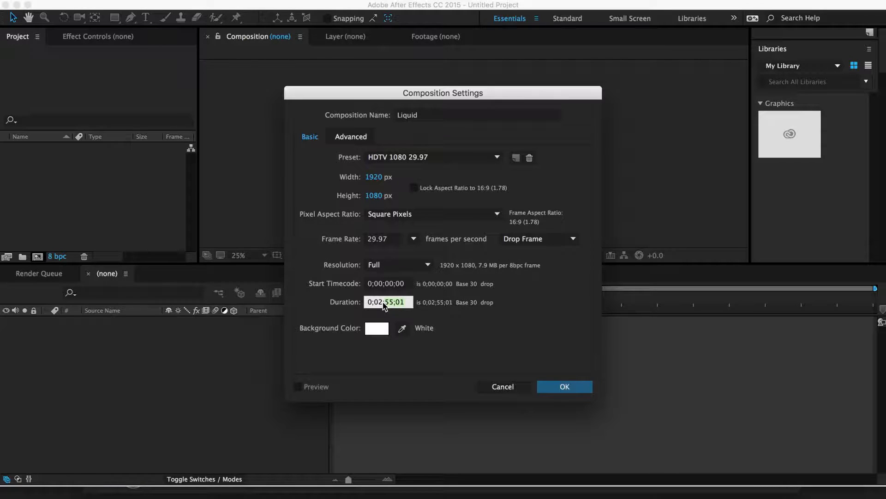
text(0)
key(Return)
Add a composition-sized solid named BG in bright blue (about 00BBFF).
right_click(193, 361)
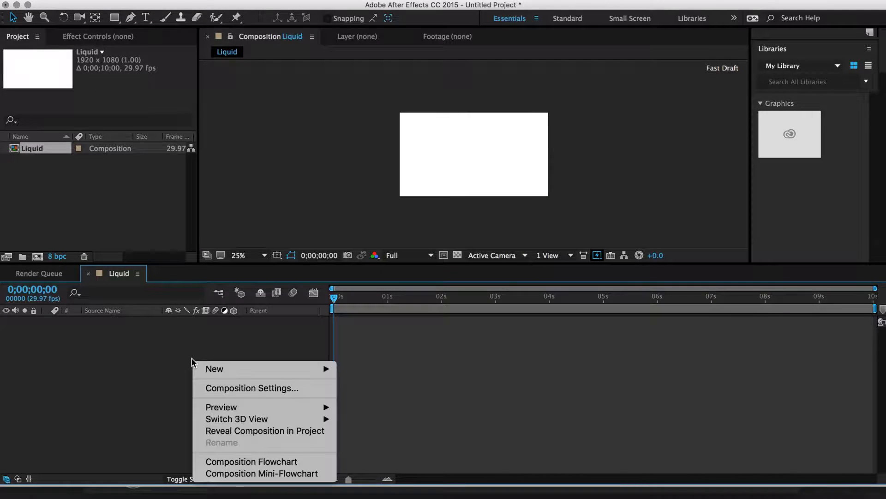
mouse_move(223, 369)
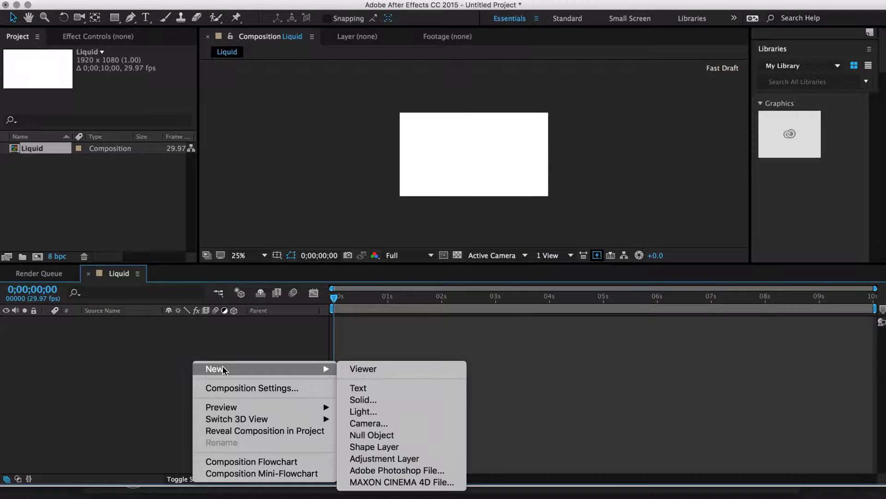
click(383, 398)
text(BG)
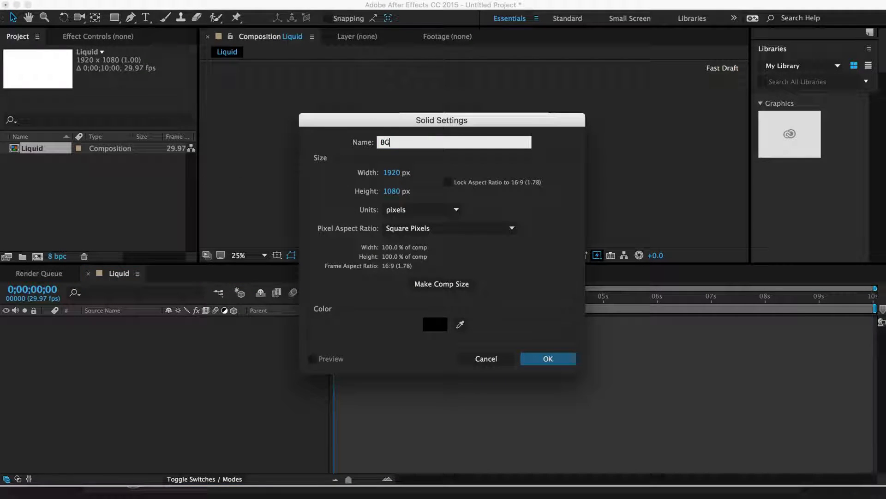
click(434, 323)
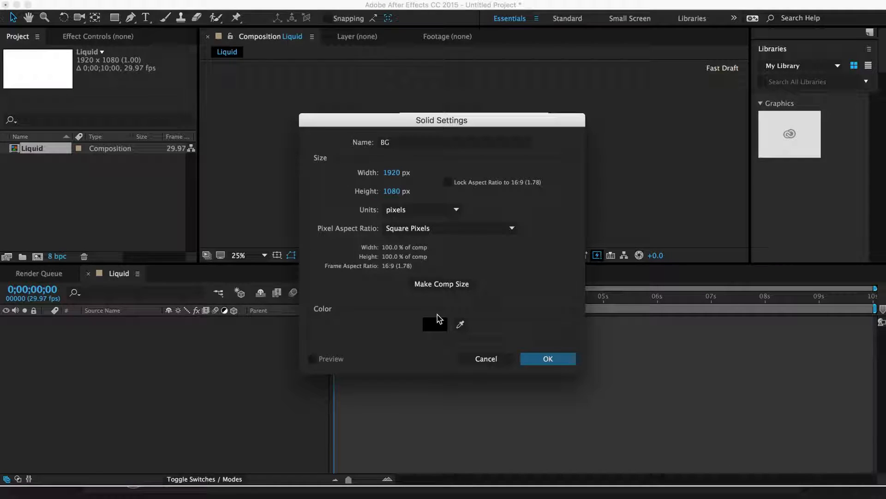
click(366, 325)
click(291, 318)
drag(261, 283, 276, 246)
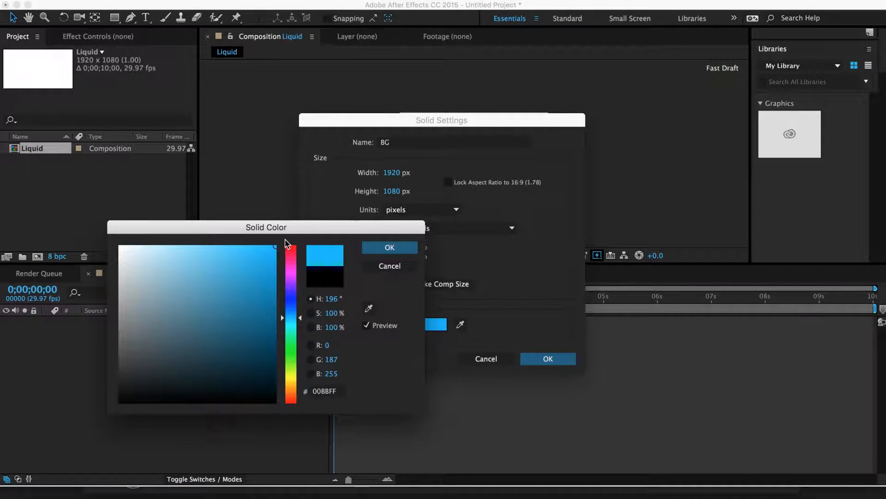
click(375, 254)
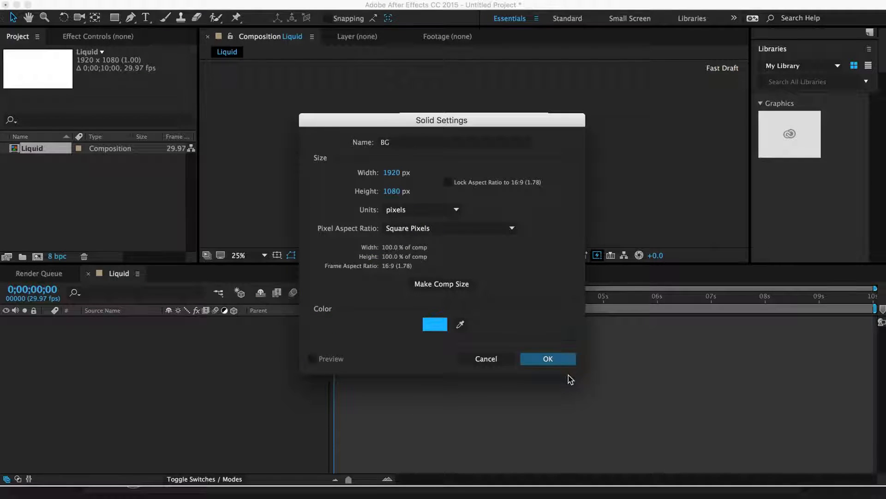
click(571, 364)
Add a text layer reading LIQUID TUTORIAL, with each word on its own line.
right_click(129, 359)
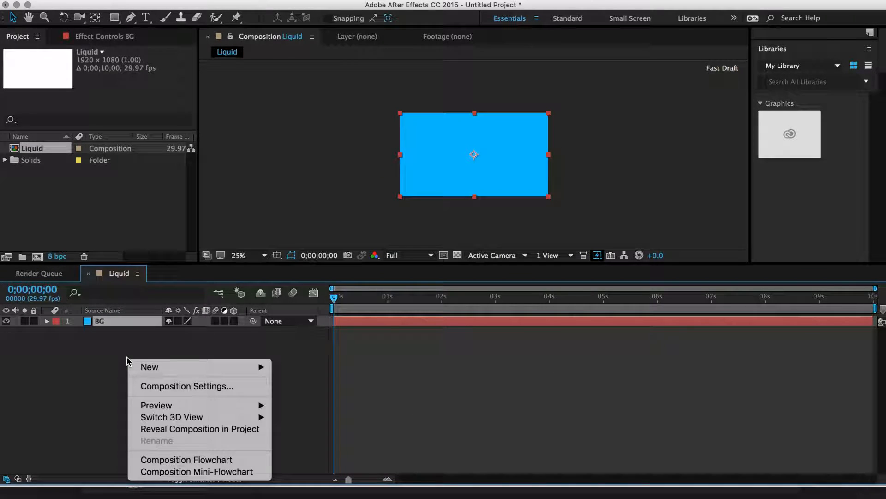
mouse_move(147, 366)
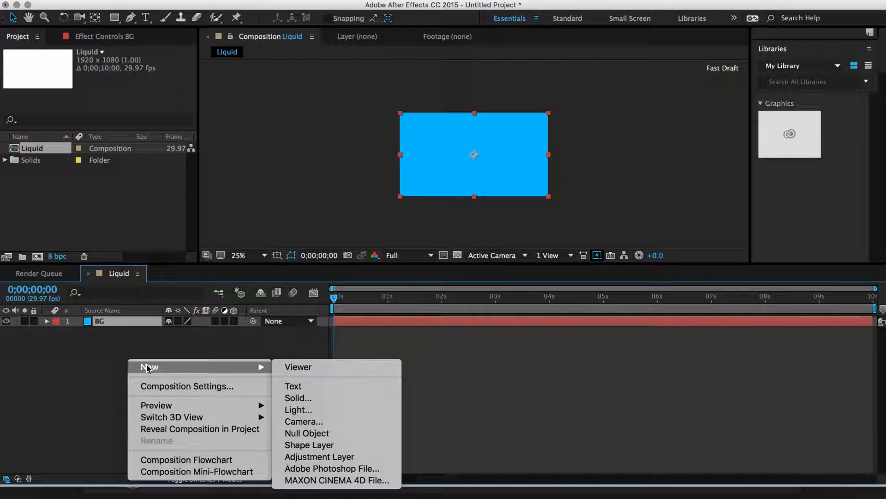
click(298, 386)
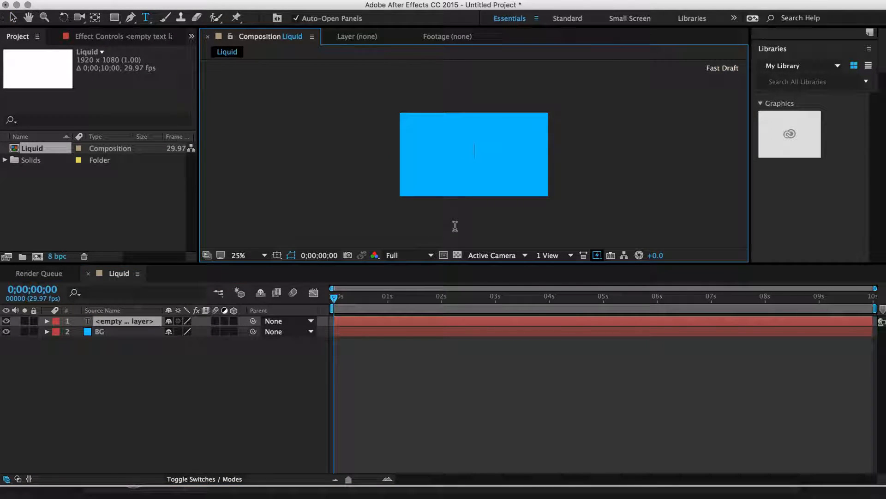
text(LIQUID)
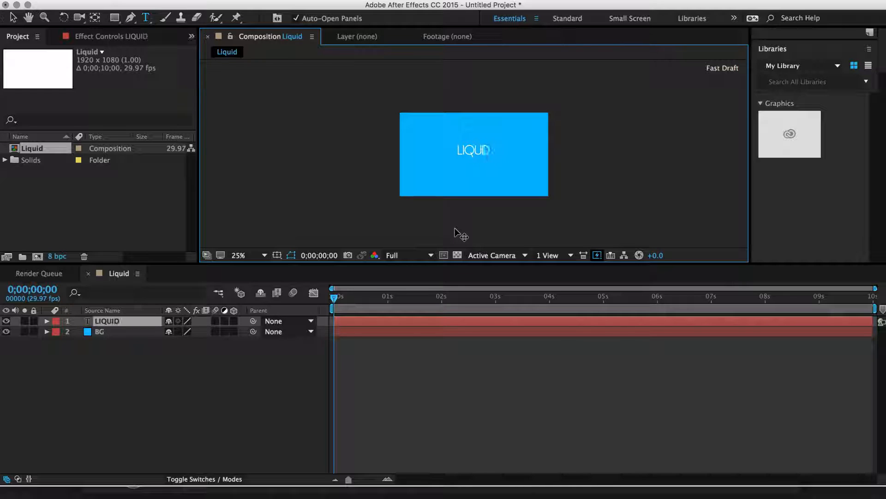
key(BackSpace)
text(TUTORIAL)
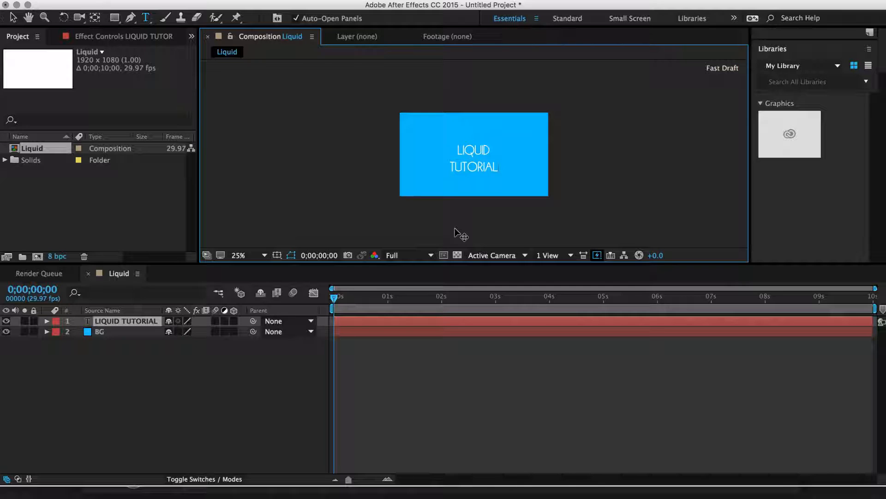
Select all of the LIQUID TUTORIAL text and enlarge its font size to 346 px.
key(super+a)
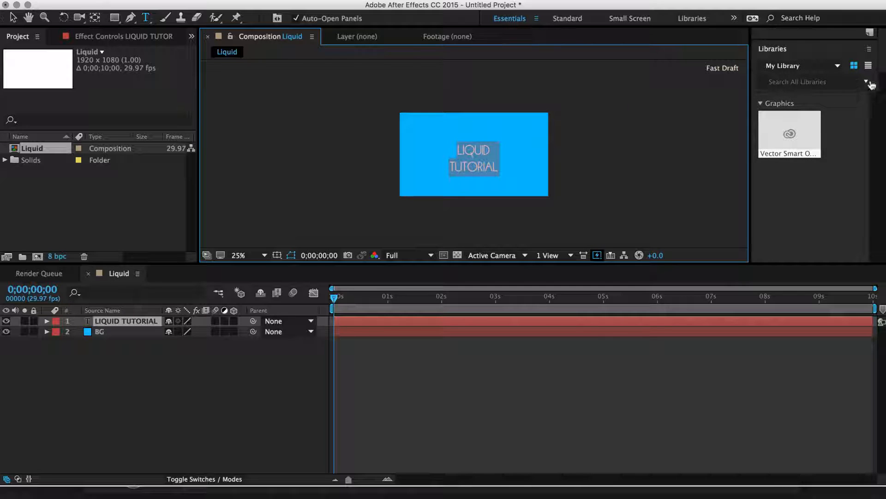
drag(883, 67, 884, 132)
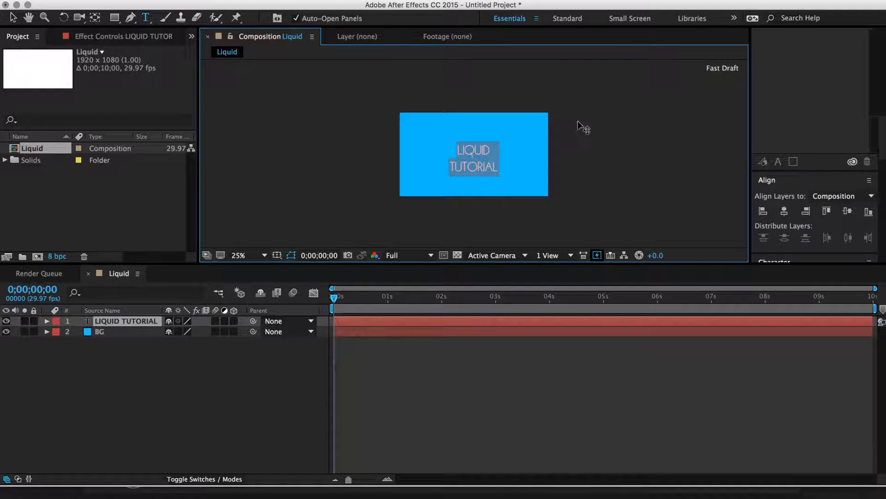
scroll(734, 186, down, 4)
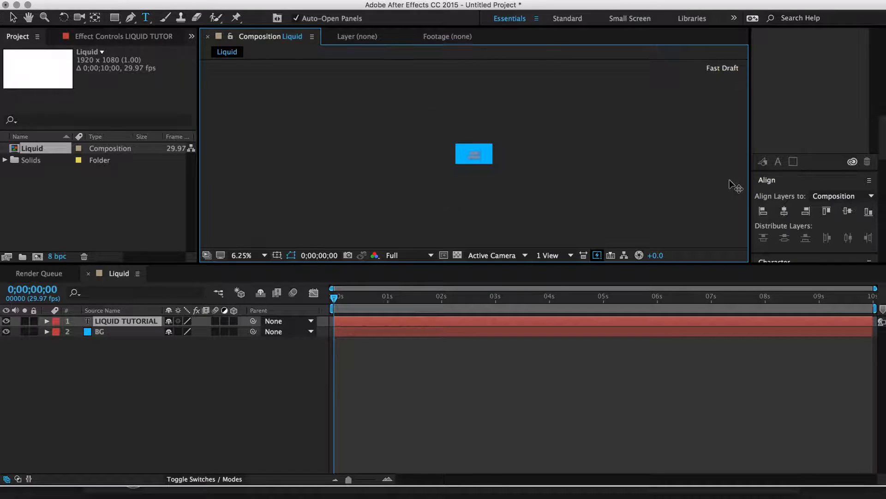
scroll(787, 180, down, 5)
drag(776, 126, 884, 134)
scroll(614, 143, down, 1)
scroll(612, 143, up, 4)
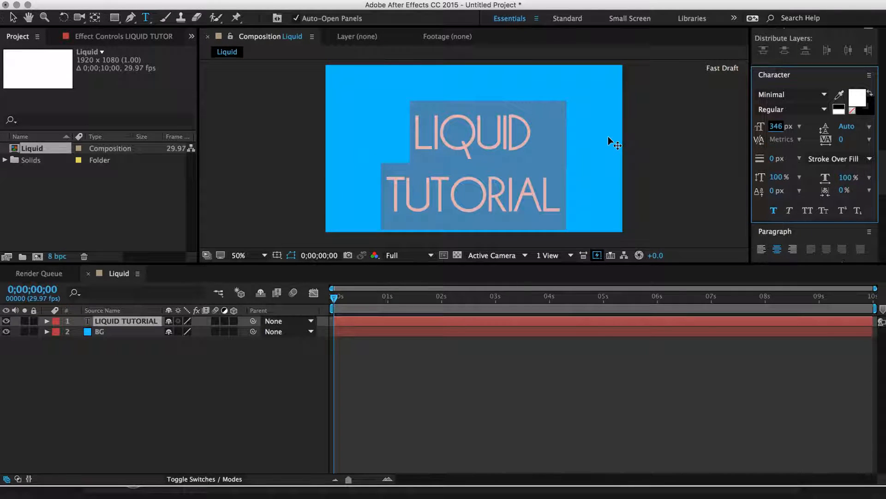
Change the text's font to Digitalt and move the text slightly upward in the composition.
click(798, 94)
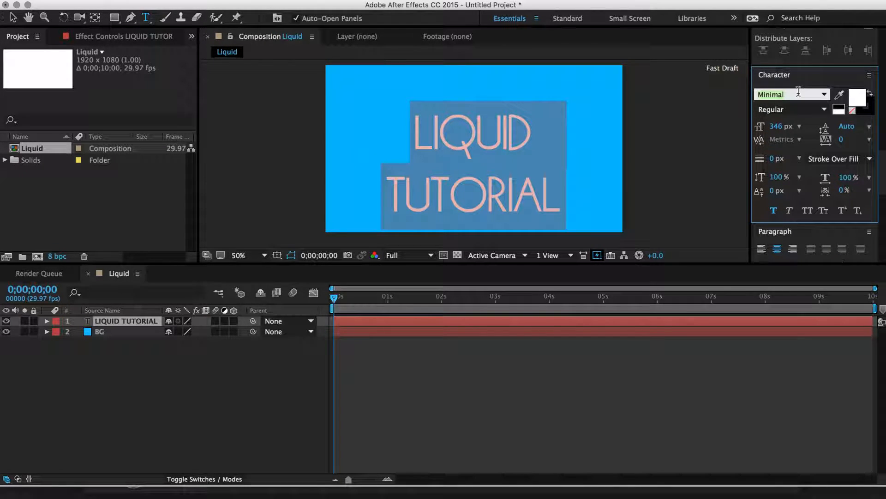
text(Digitalt)
key(Return)
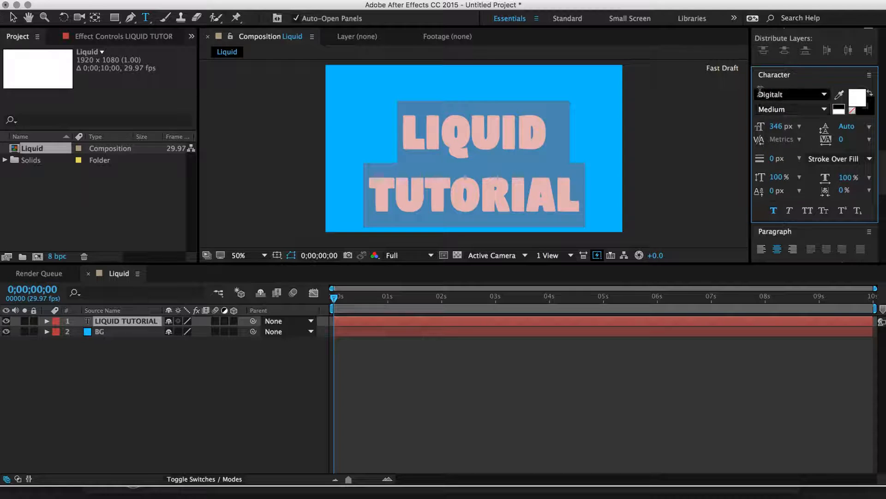
click(13, 18)
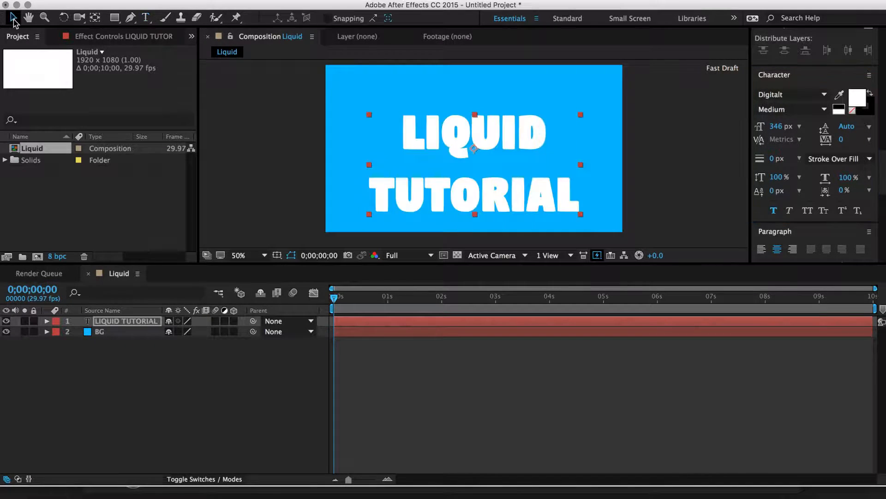
drag(416, 126, 416, 113)
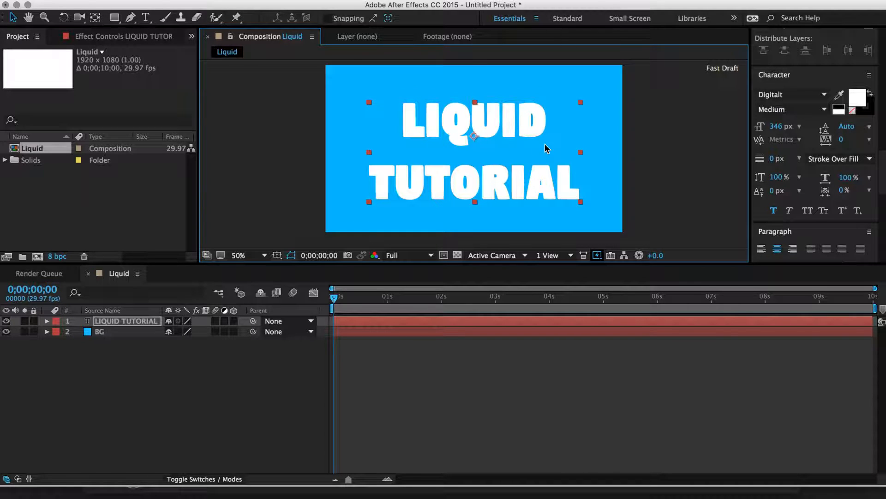
click(848, 177)
mouse_move(847, 178)
mouse_down()
mouse_move(863, 179)
mouse_move(842, 190)
mouse_up()
key(super+z)
Duplicate the LIQUID TUTORIAL text layer and place the duplicate, hidden, below the original.
click(161, 350)
click(144, 323)
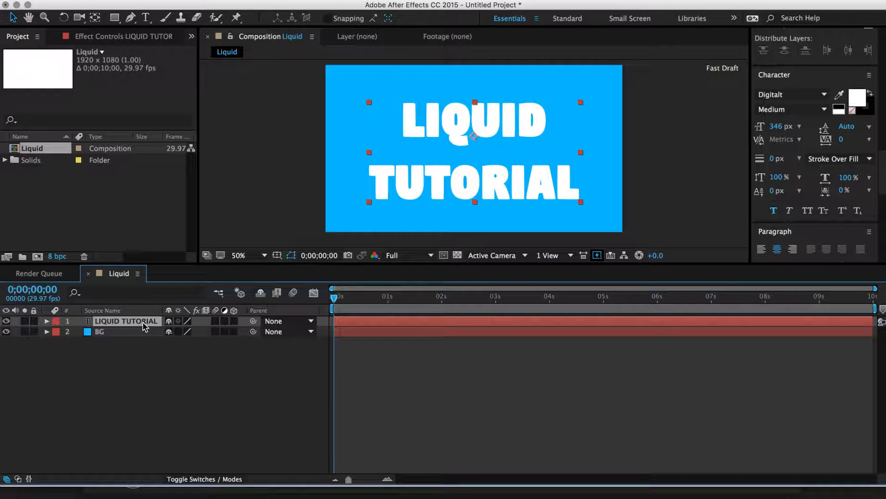
key(super+d)
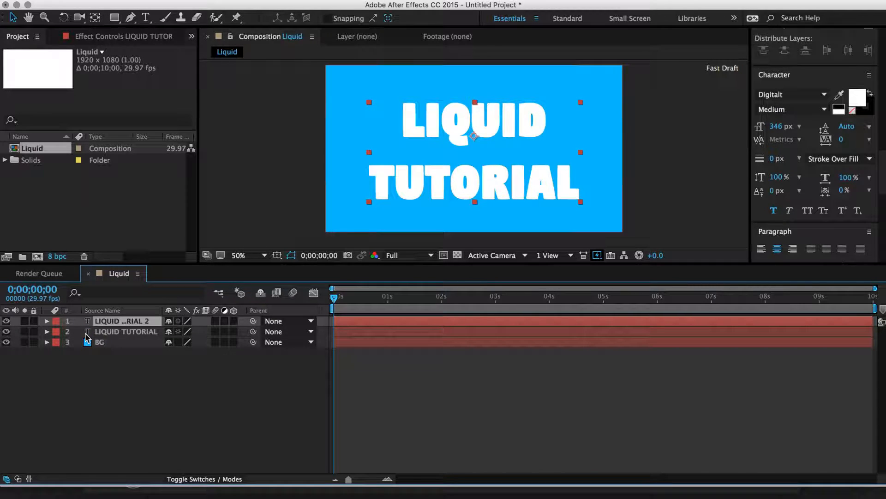
click(6, 322)
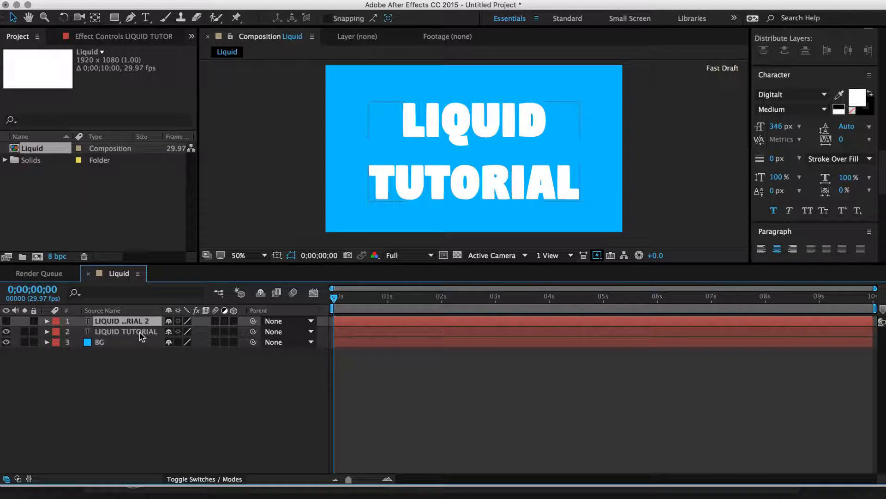
drag(128, 322, 129, 333)
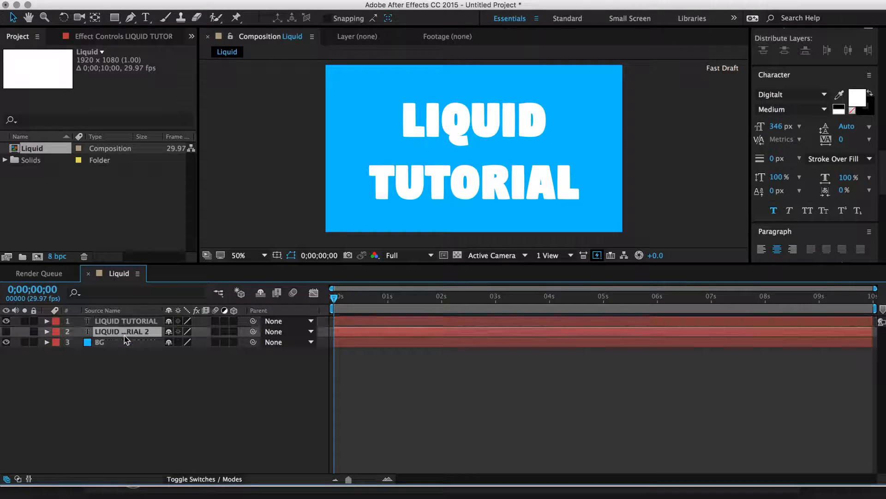
Create an empty shape layer above the text layers and activate the Rectangle tool.
click(128, 323)
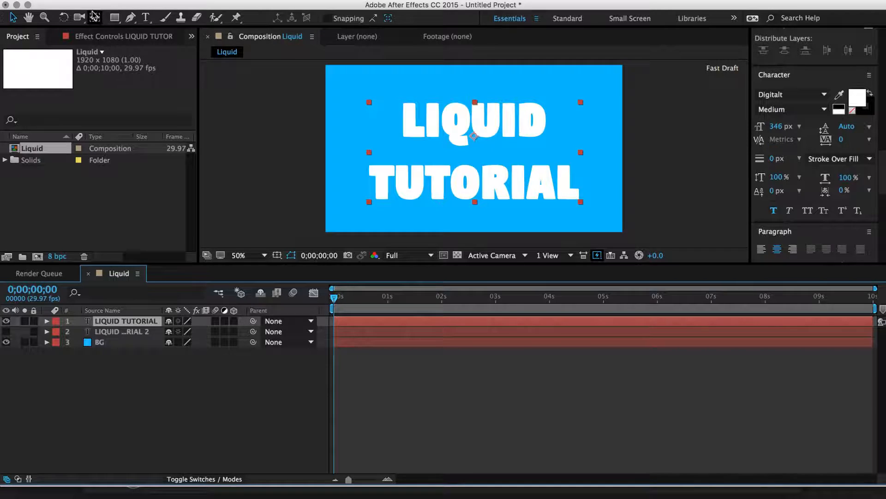
click(149, 406)
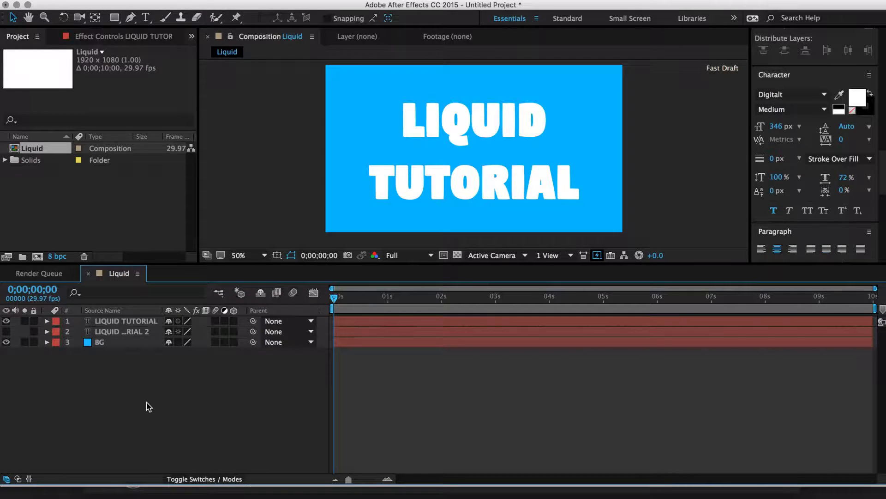
right_click(199, 367)
mouse_move(222, 376)
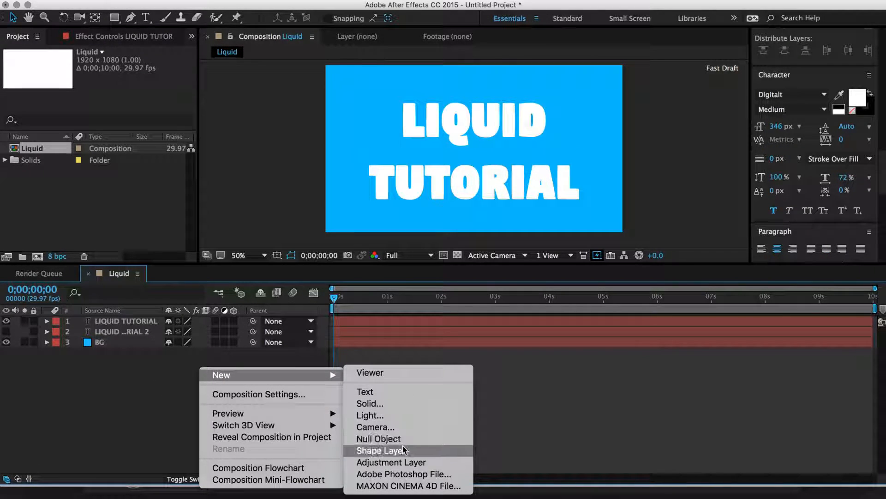
click(381, 450)
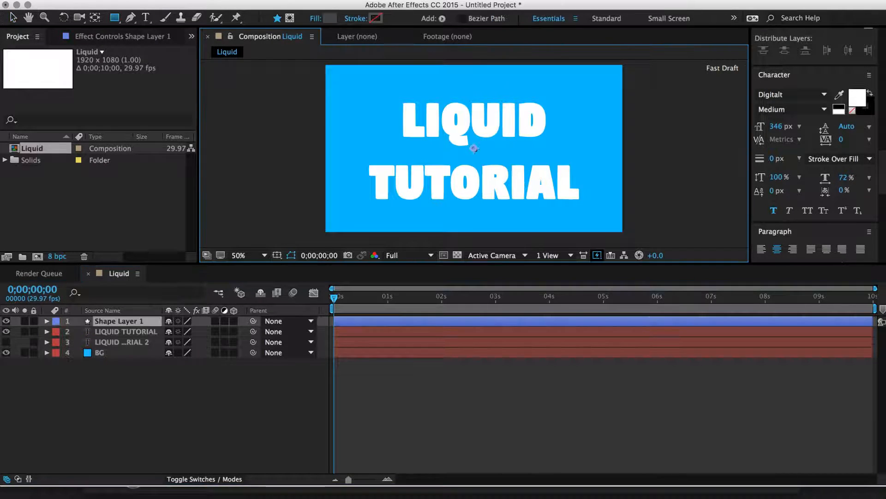
click(115, 19)
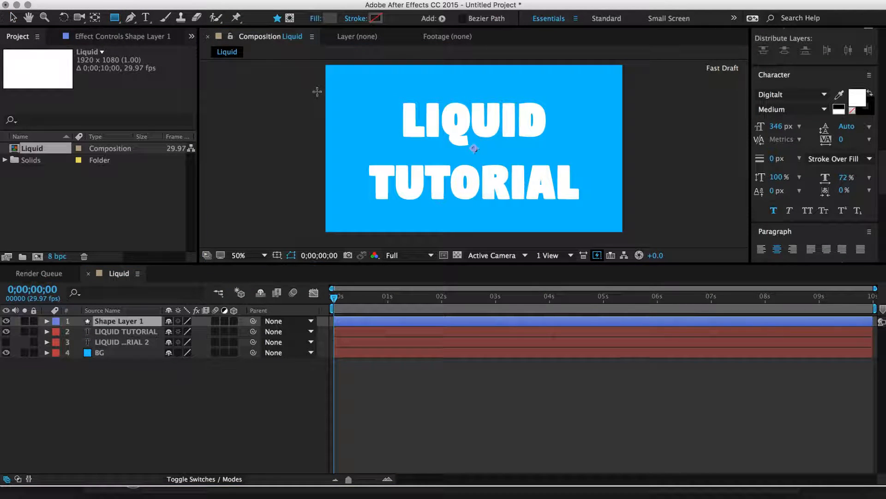
Draw a rectangle wider than the composition, extending from near its top past its bottom edge, and apply Turbulent Displace to the shape layer.
drag(319, 93, 635, 258)
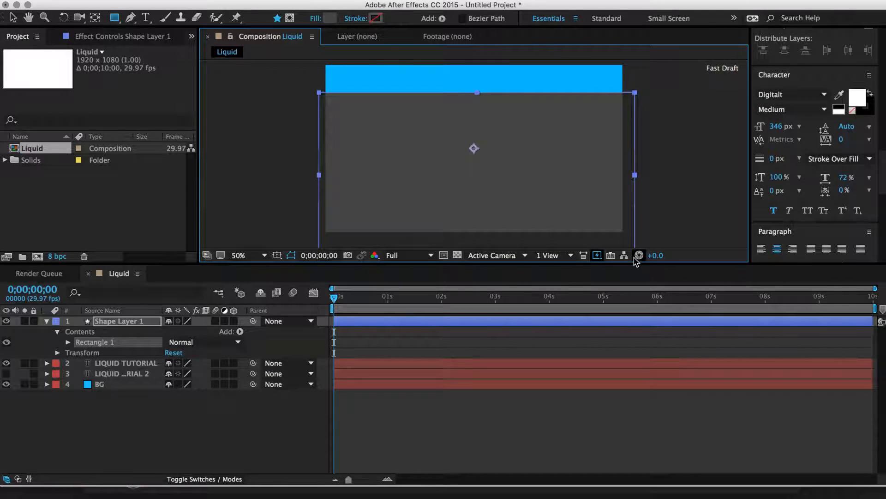
key(comma)
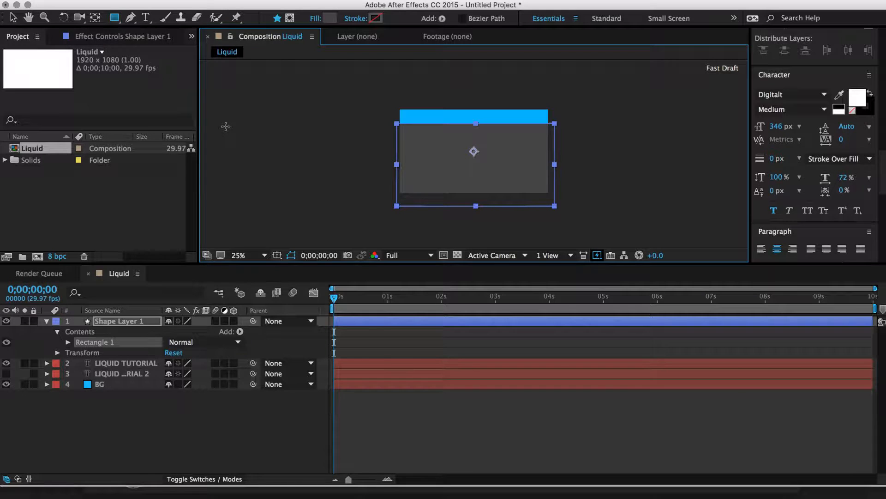
drag(882, 166, 882, 90)
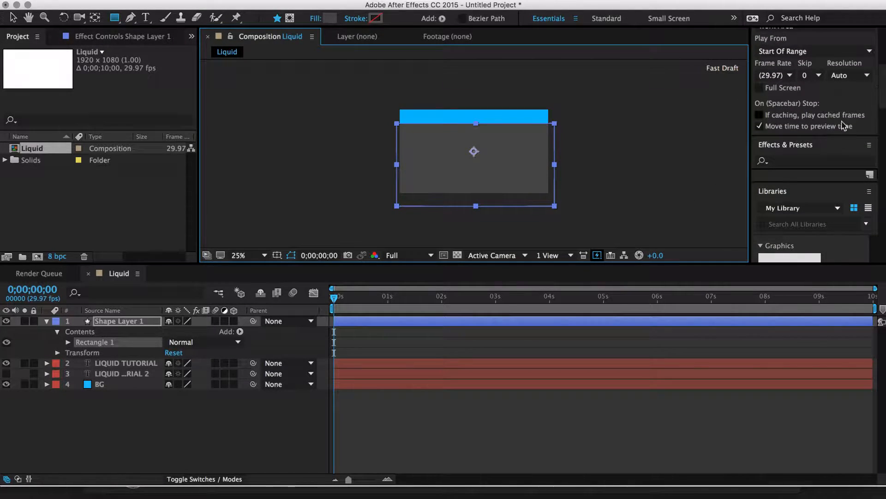
click(785, 161)
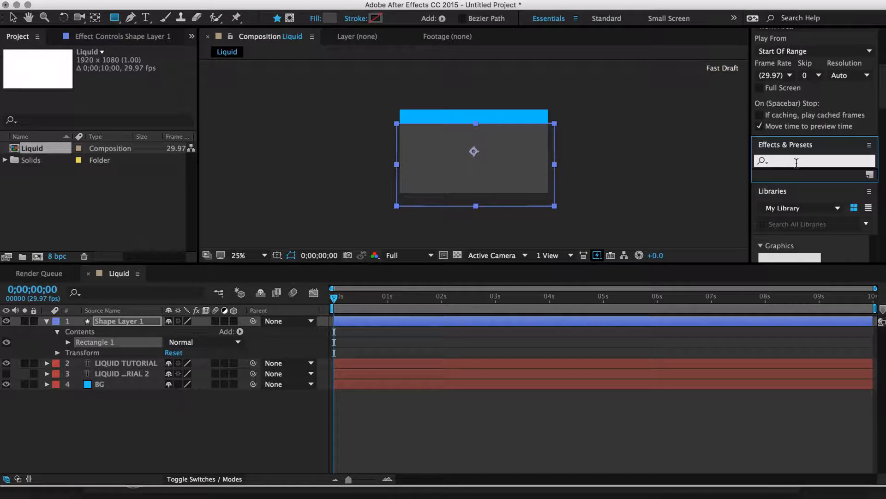
text(turbulent)
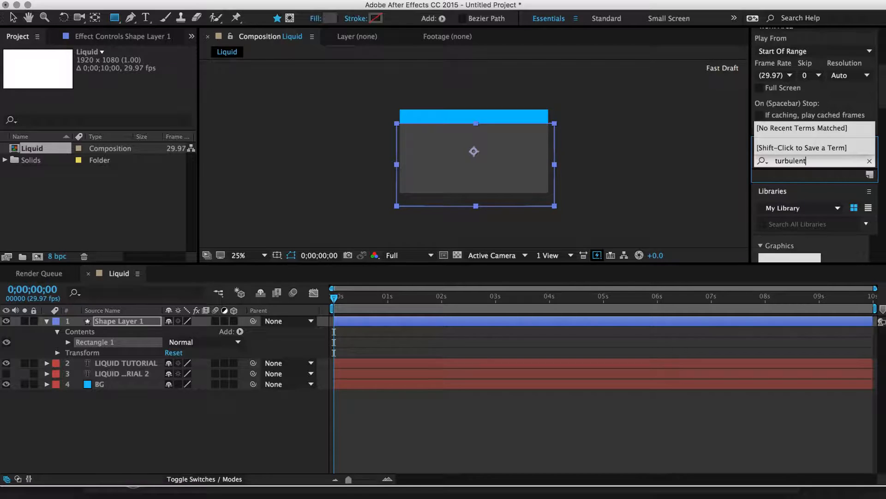
click(825, 186)
click(819, 153)
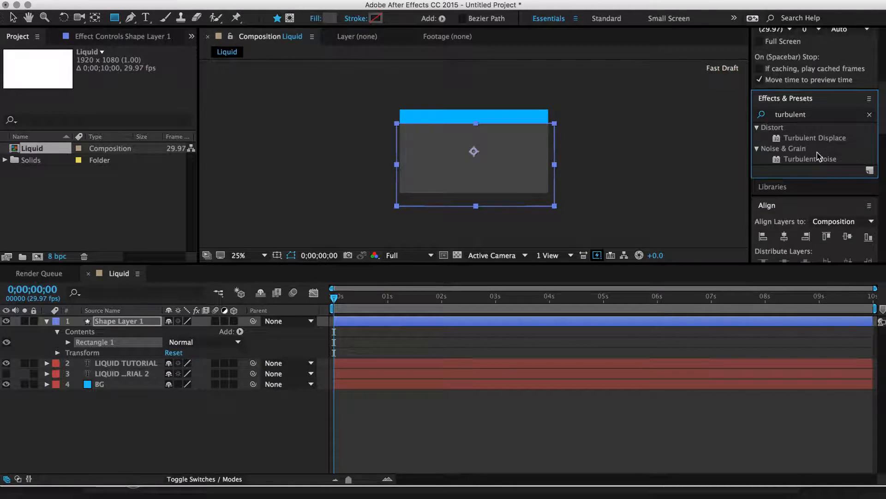
click(808, 139)
drag(808, 142, 512, 171)
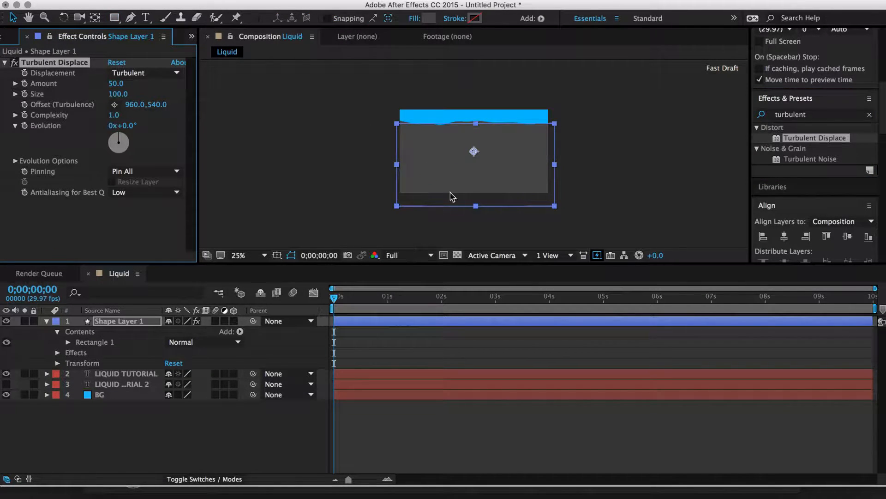
Add the expression time*500 to the Evolution property of Turbulent Displace on Shape Layer 1.
key(period)
key(period)
drag(503, 131, 534, 252)
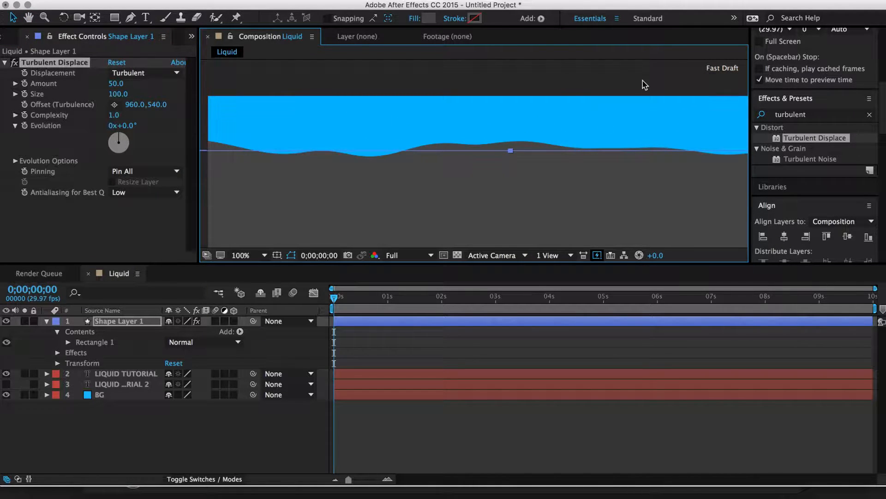
key(comma)
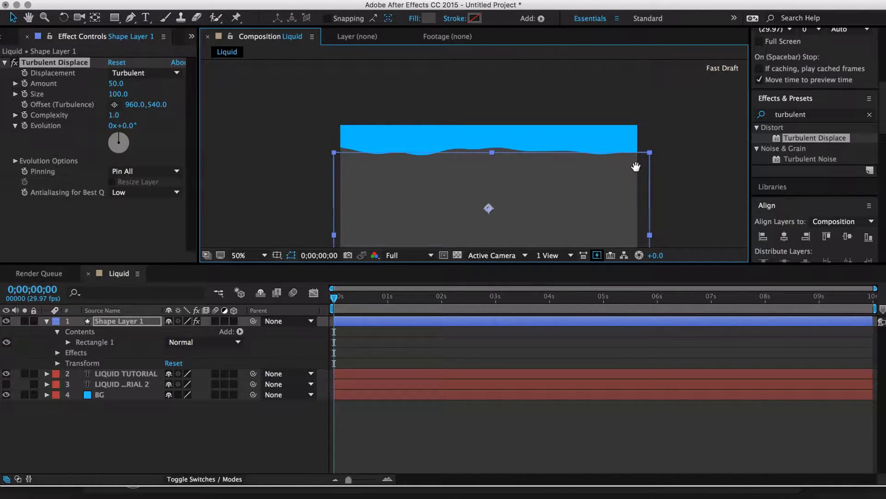
drag(636, 167, 633, 145)
click(336, 301)
drag(336, 301, 264, 312)
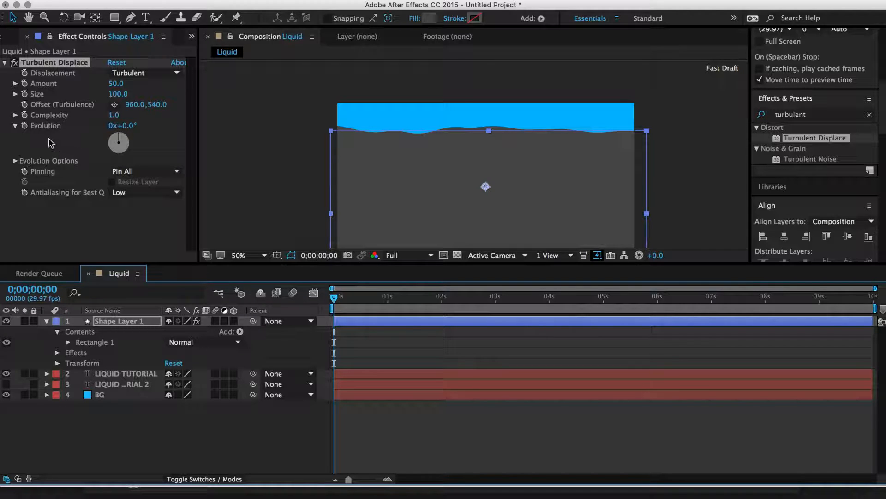
alt+click(25, 126)
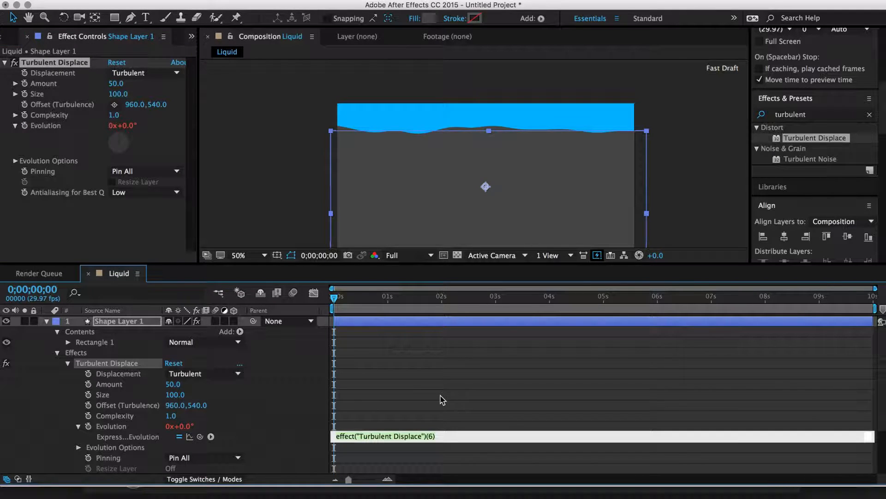
scroll(442, 400, down, 3)
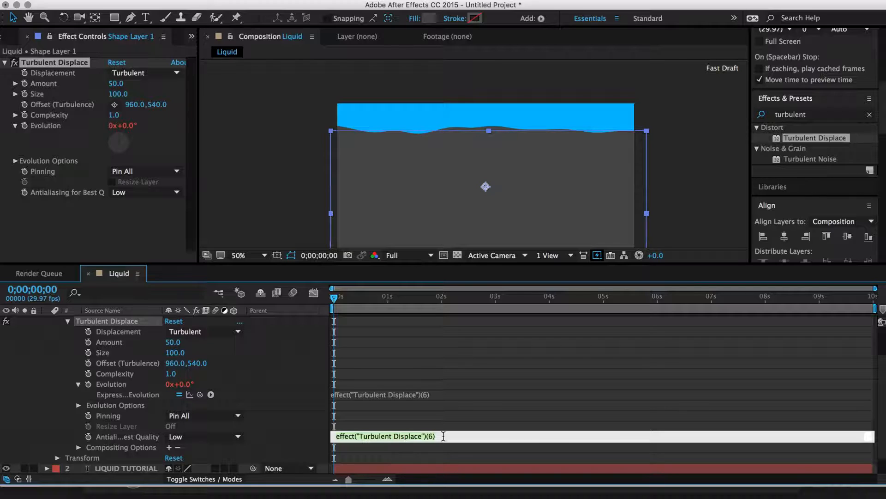
text(time*500)
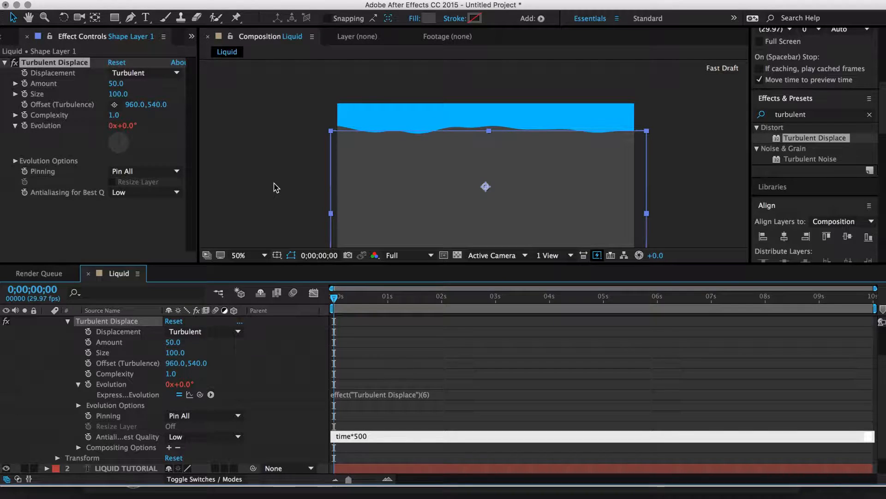
click(276, 187)
mouse_move(336, 299)
mouse_down()
mouse_move(371, 309)
mouse_move(483, 308)
mouse_move(330, 300)
mouse_up()
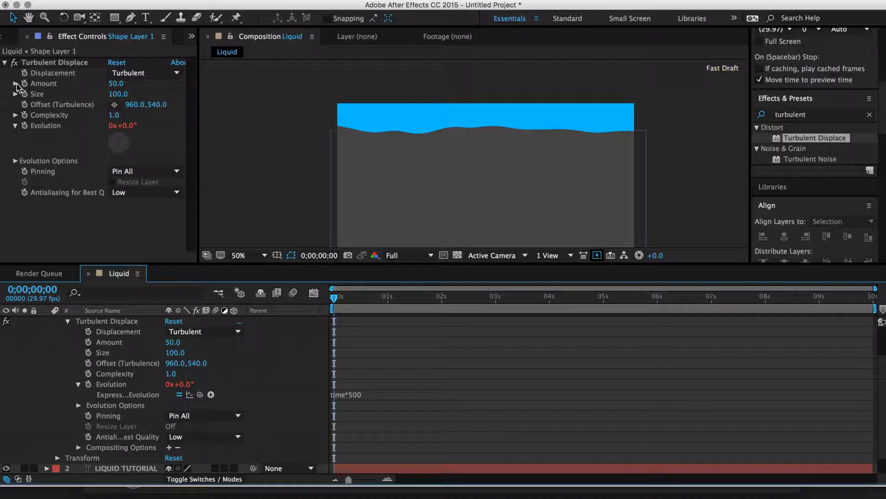
Set the Turbulent Displace Amount to 129, check the wave motion through about 1 second, and collapse the shape layer's properties.
drag(118, 84, 166, 84)
drag(340, 296, 407, 296)
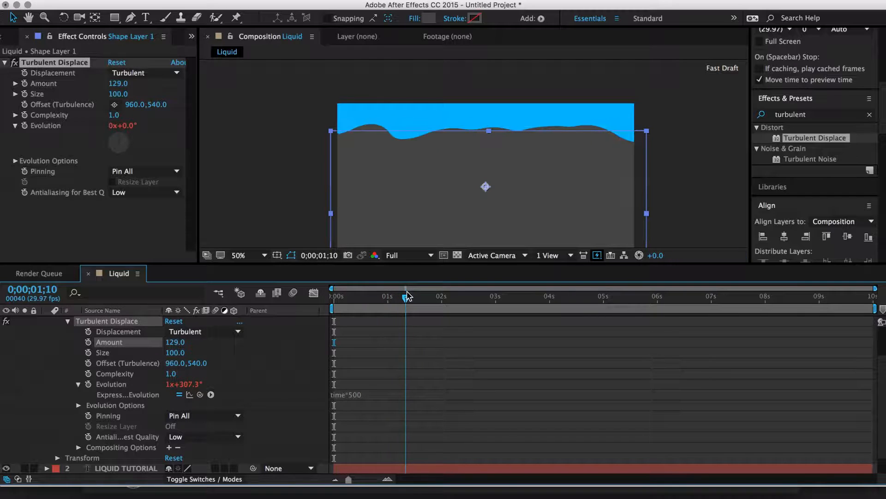
scroll(101, 342, up, 2)
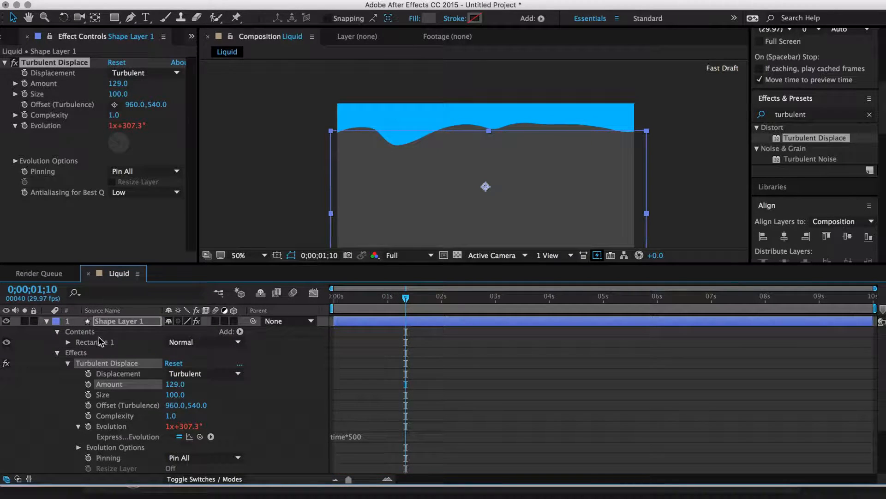
click(47, 322)
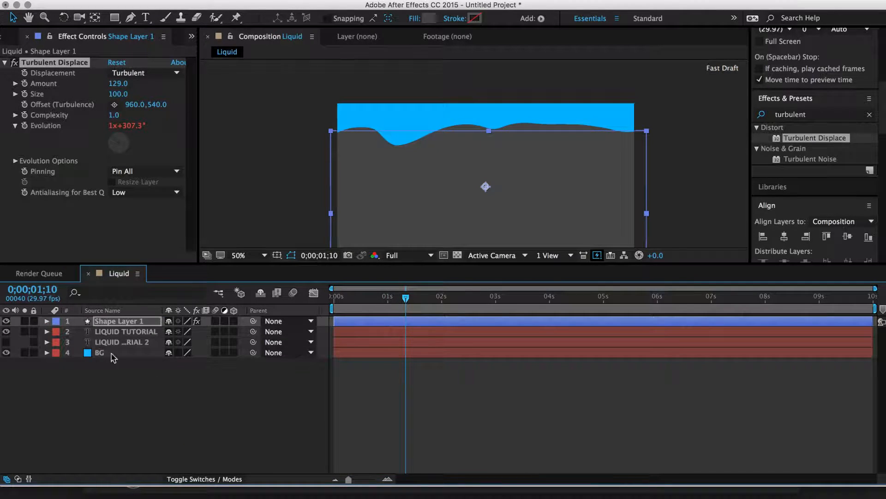
Keyframe Shape Layer 1's Position at 0 seconds with the value 960, 1435, so it starts below the composition.
click(140, 324)
key(comma)
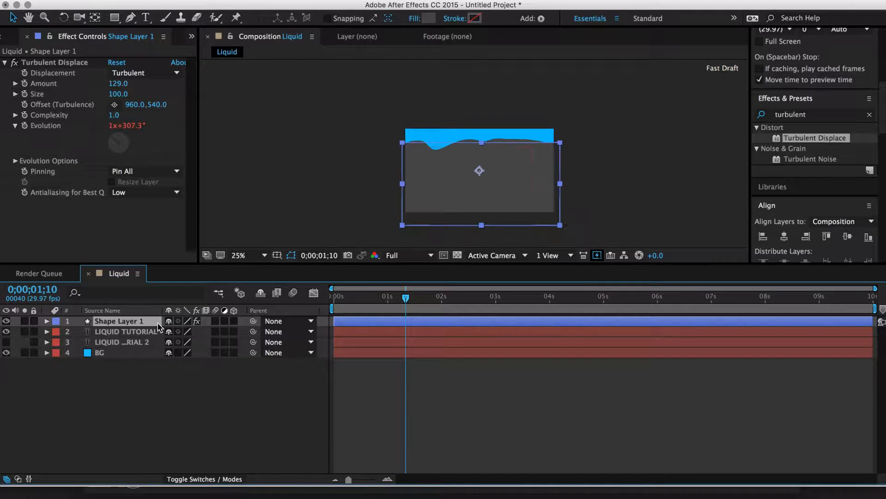
drag(303, 165, 306, 132)
key(period)
click(127, 322)
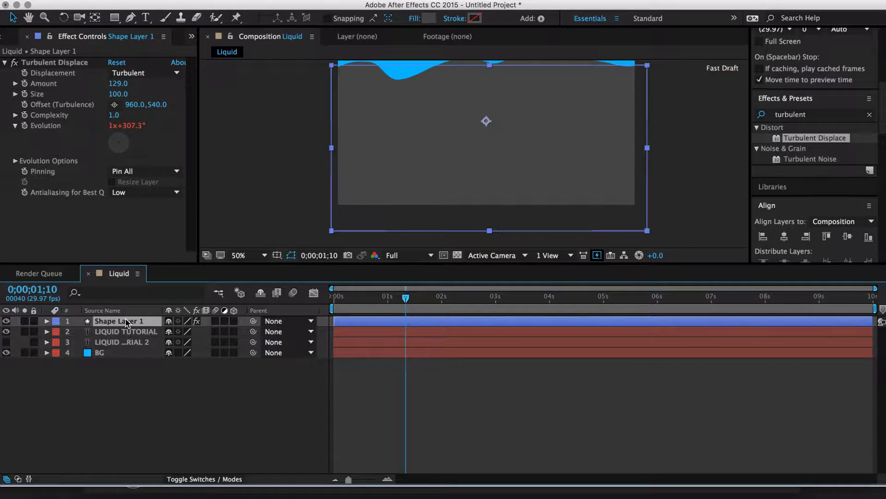
key(p)
drag(405, 297, 292, 293)
click(78, 331)
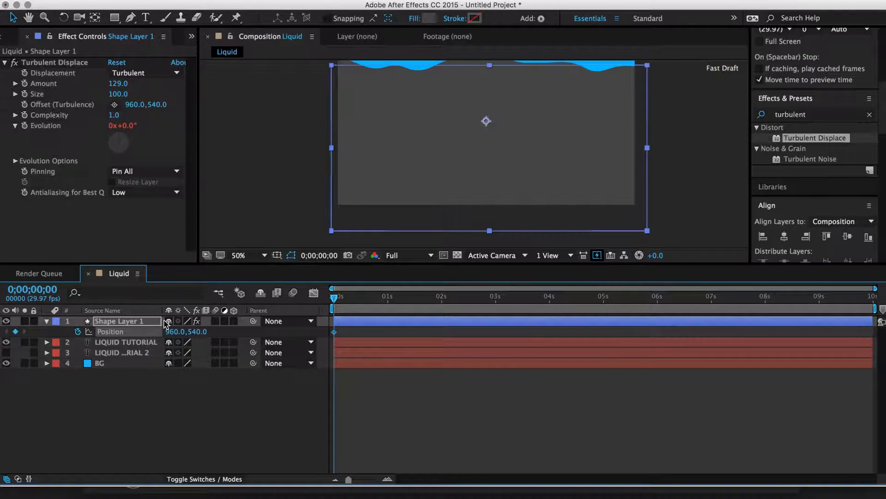
drag(198, 334, 305, 341)
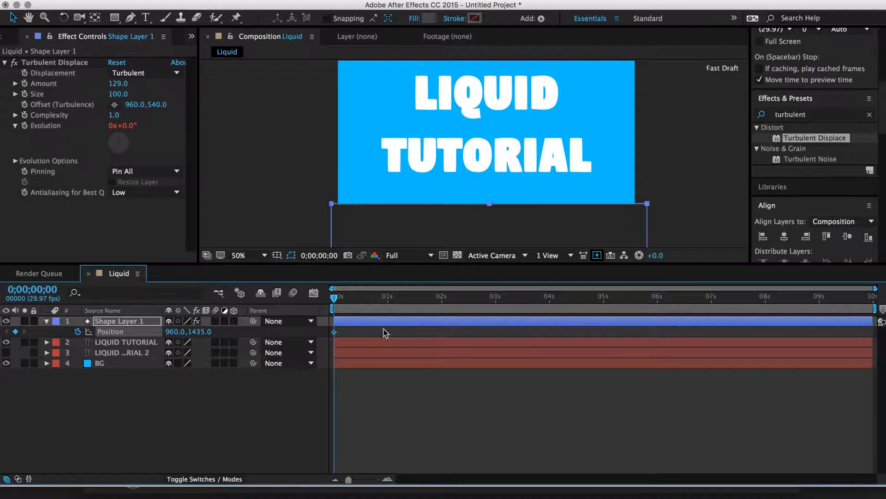
Add a Position keyframe for Shape Layer 1 at 4 seconds with the value 920, 475.
drag(354, 306, 551, 308)
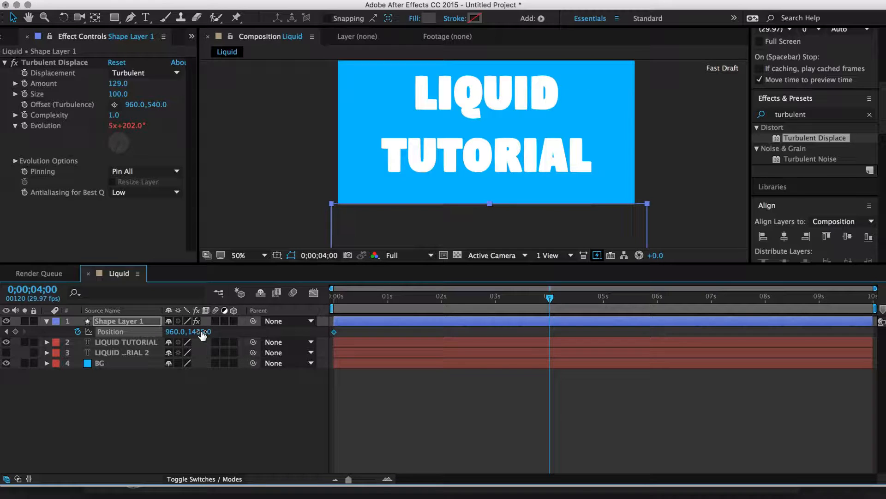
drag(193, 332, 147, 324)
drag(487, 170, 472, 204)
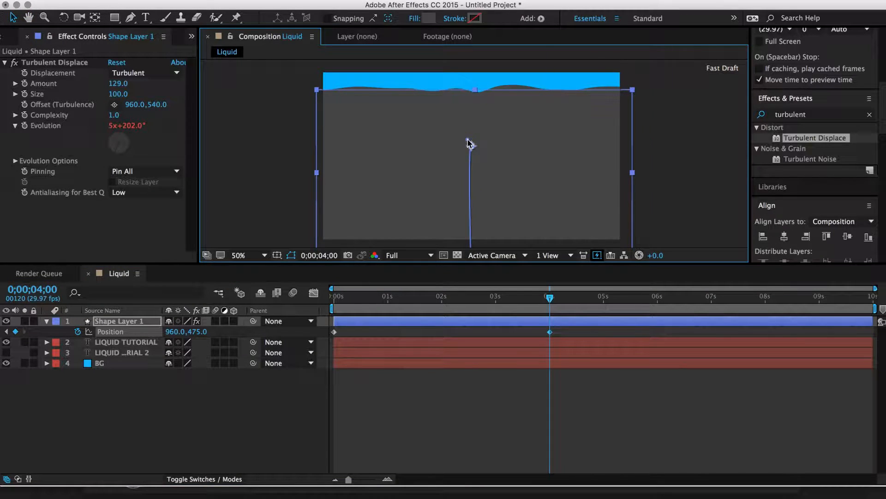
mouse_move(605, 130)
mouse_down()
mouse_move(594, 190)
mouse_move(591, 131)
mouse_move(599, 130)
mouse_up()
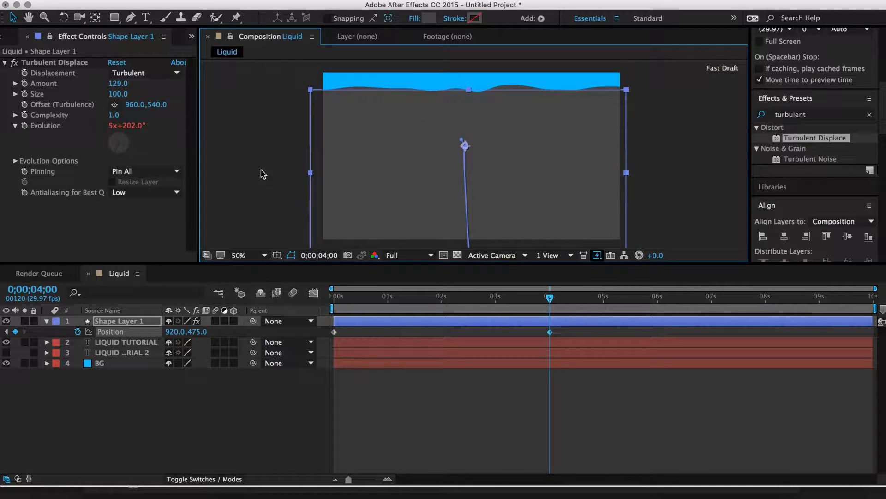
Play the composition from the start to preview the wavy shape rising over the text.
drag(551, 297, 340, 305)
key(space)
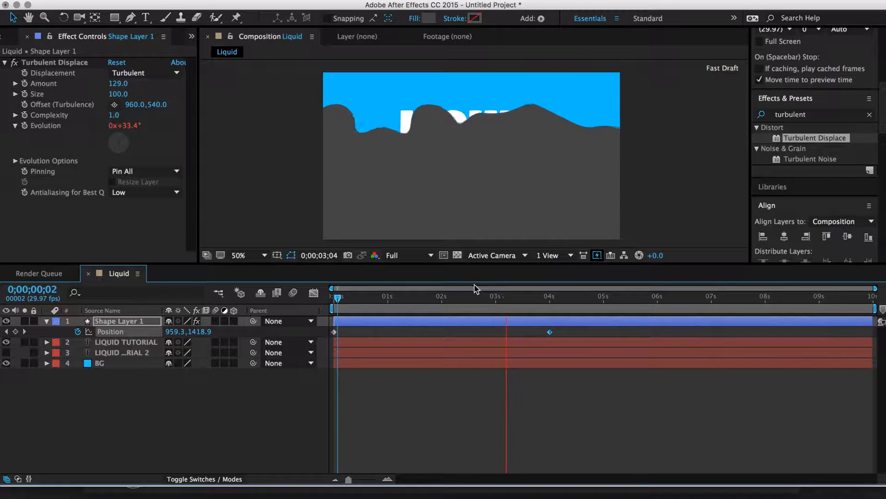
key(space)
Set the upper LIQUID TUTORIAL layer's track matte to Alpha Matte "Shape Layer 1".
drag(418, 298, 563, 302)
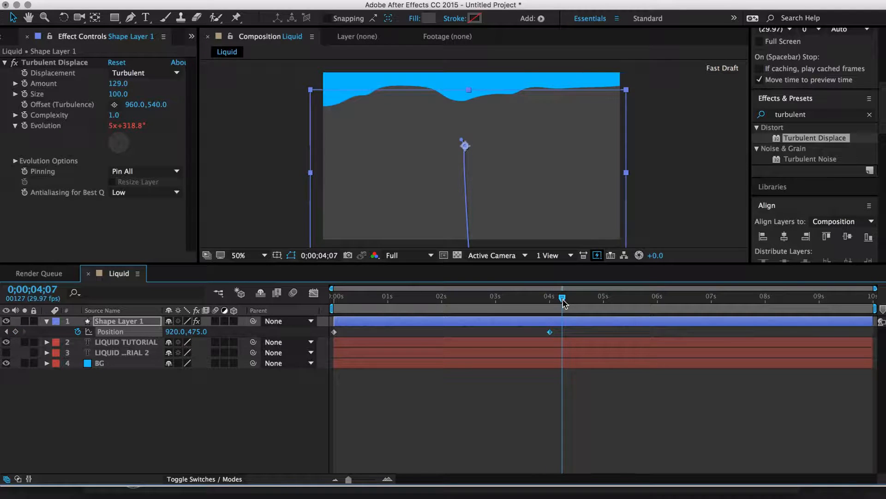
click(130, 326)
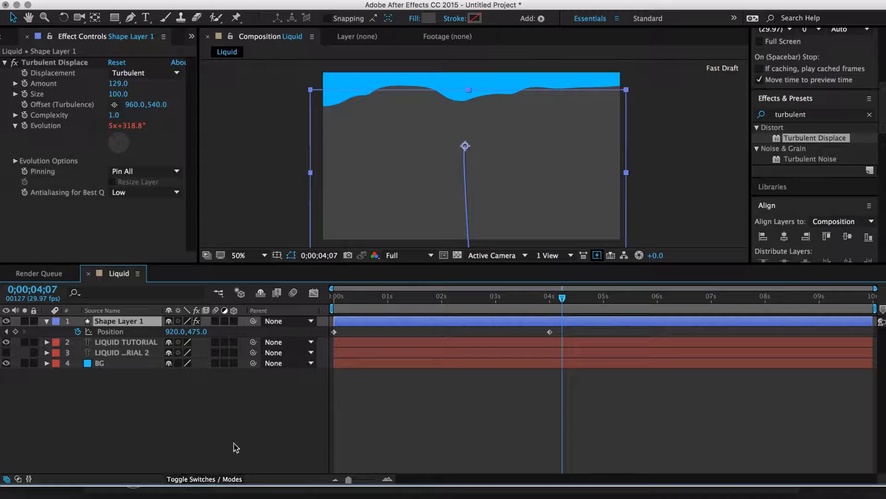
click(217, 479)
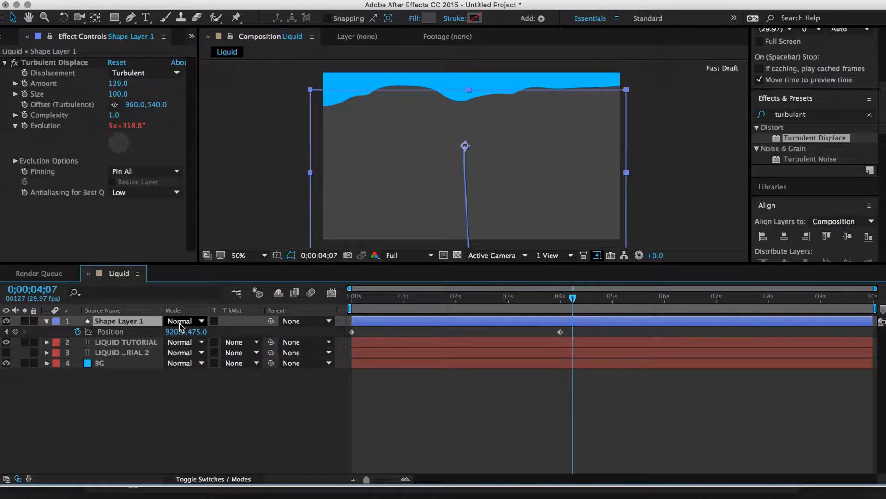
click(236, 343)
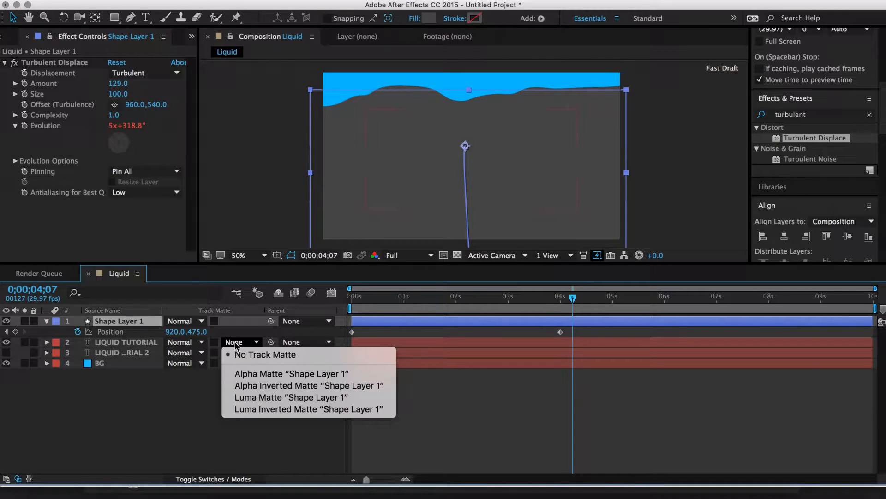
click(270, 374)
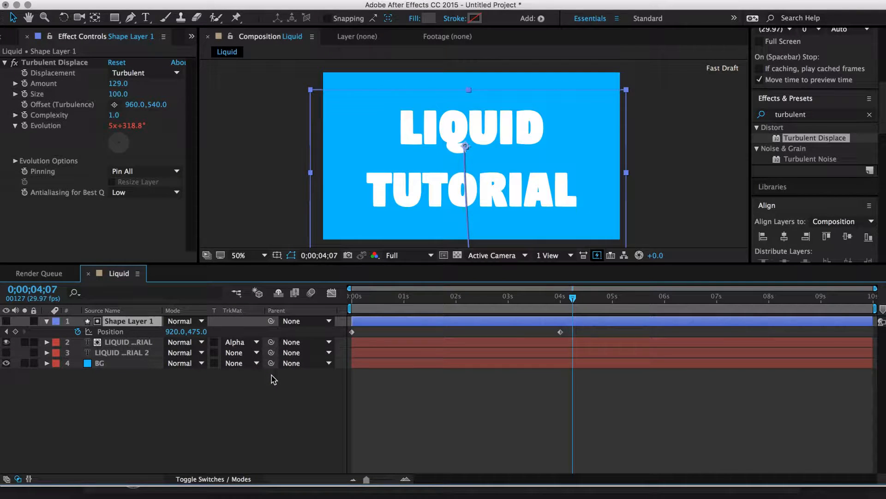
Preview the matted text reveal from the start and stop at 0;00;03;21 to examine it.
drag(544, 297, 349, 296)
key(space)
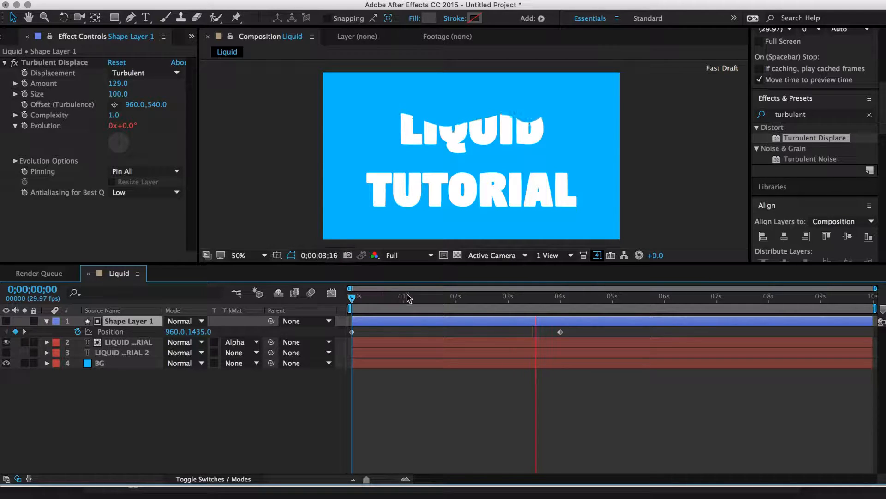
drag(407, 298, 544, 307)
click(216, 430)
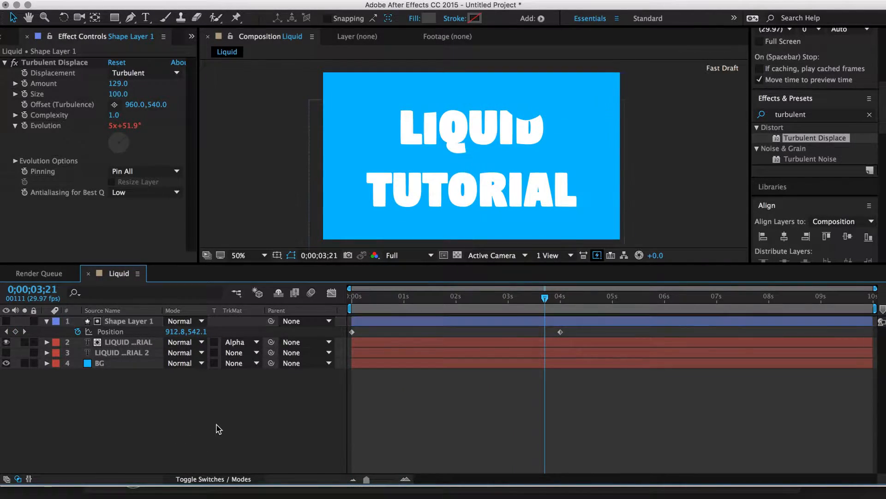
drag(165, 417, 114, 323)
click(154, 403)
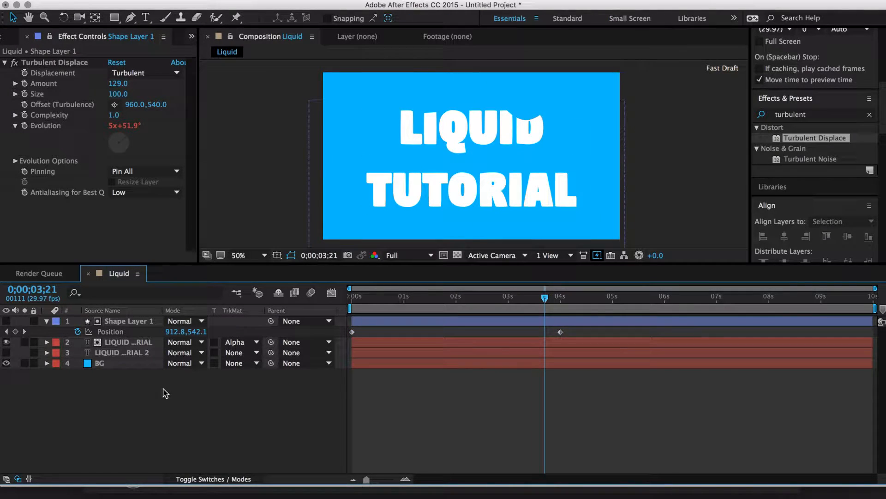
click(138, 352)
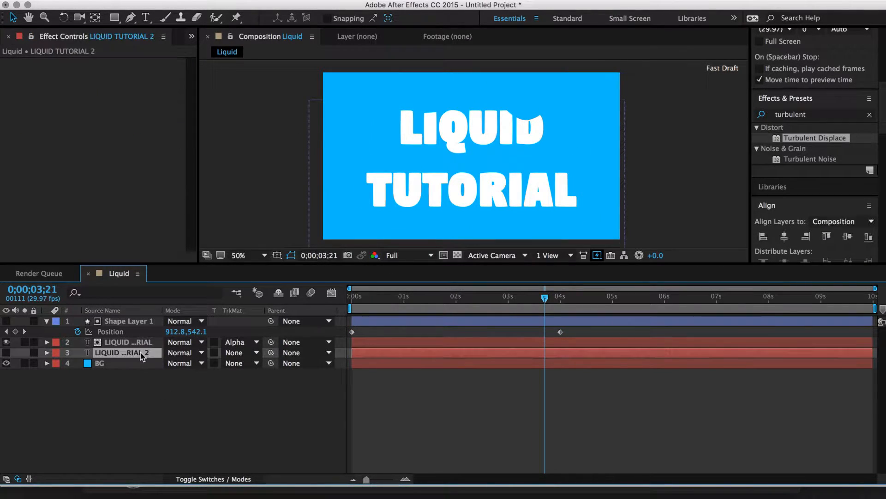
click(134, 321)
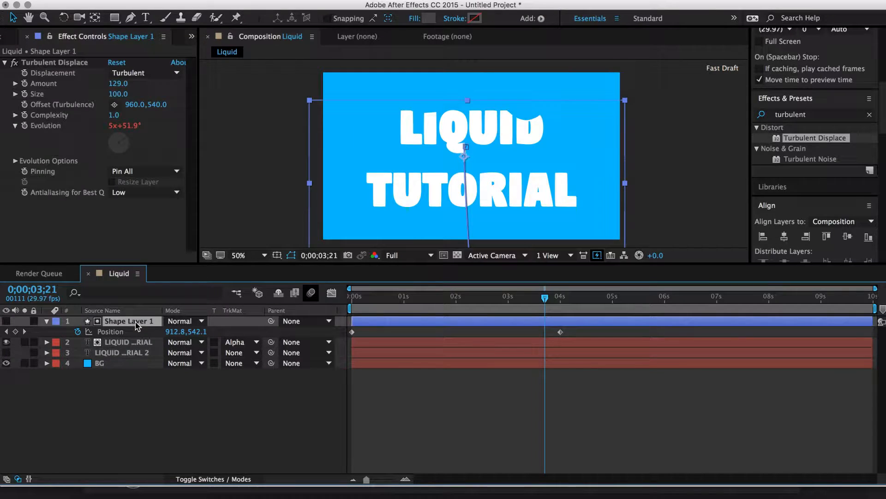
Find the Drop Shadow effect and apply it to the upper LIQUID TUTORIAL text layer.
click(783, 116)
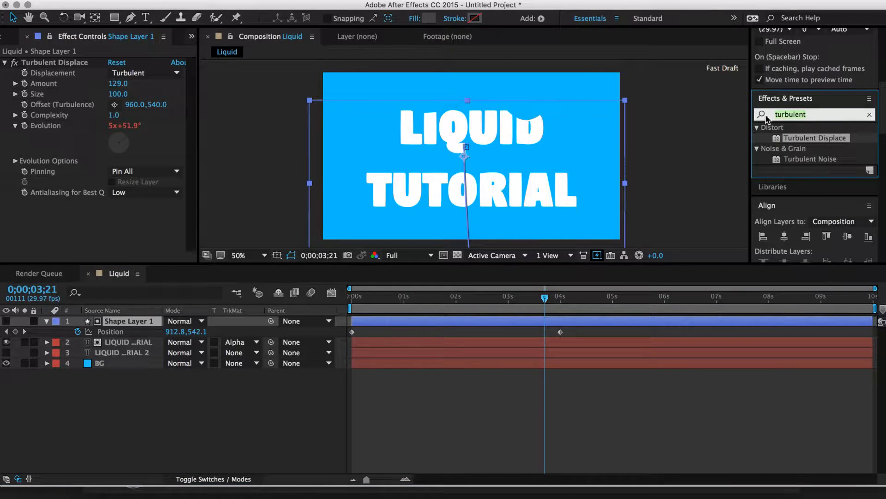
text(drop shad)
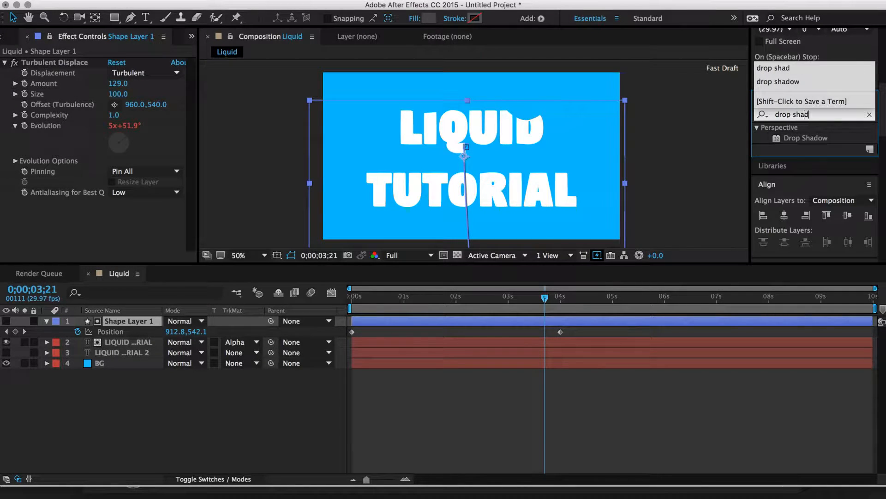
click(797, 139)
drag(222, 299, 147, 344)
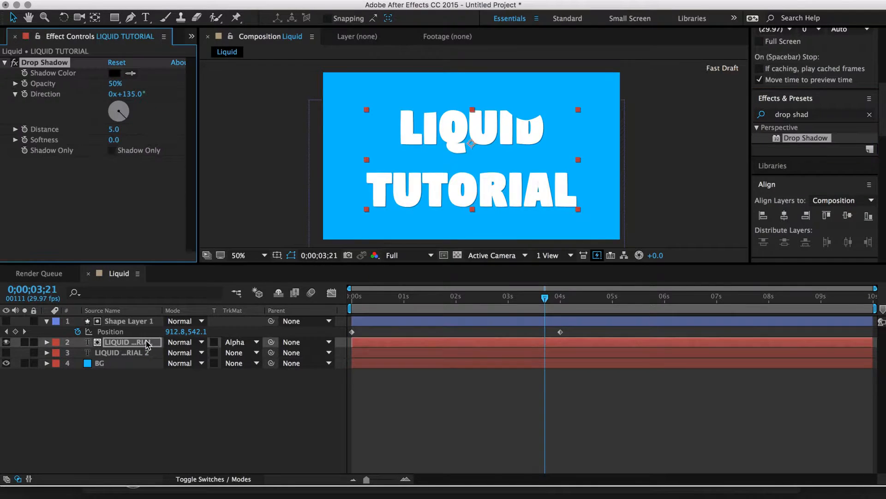
Try the text layer's drop shadow at a distance of 150, then reduce it to 15.
click(115, 132)
text(150)
key(Return)
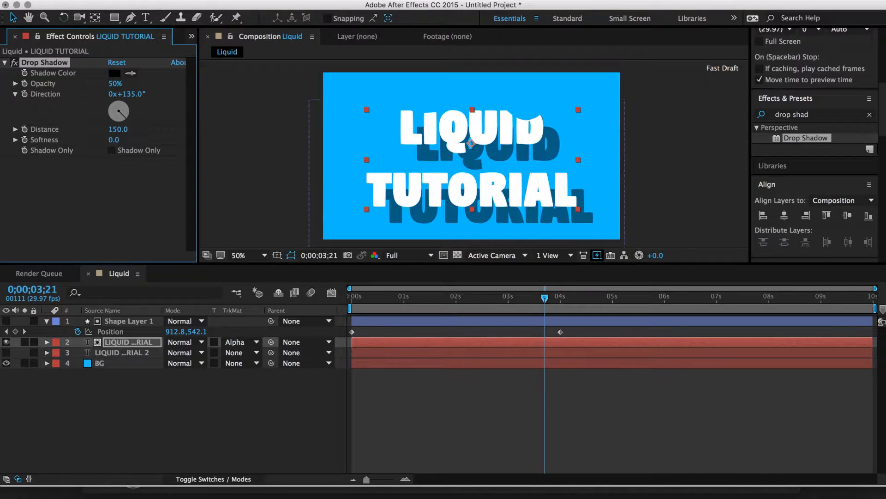
click(119, 129)
key(Return)
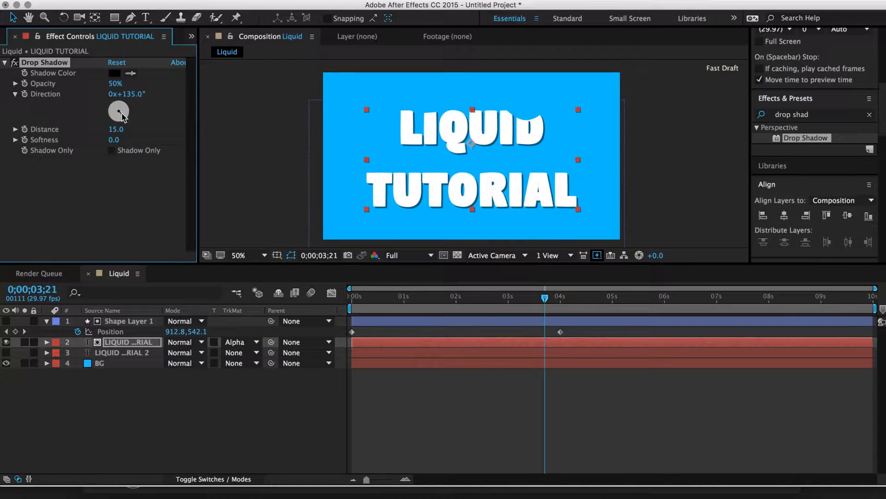
Set the distance of the LIQUID TUTORIAL layer's drop shadow to 25.
click(116, 129)
text(25)
key(Return)
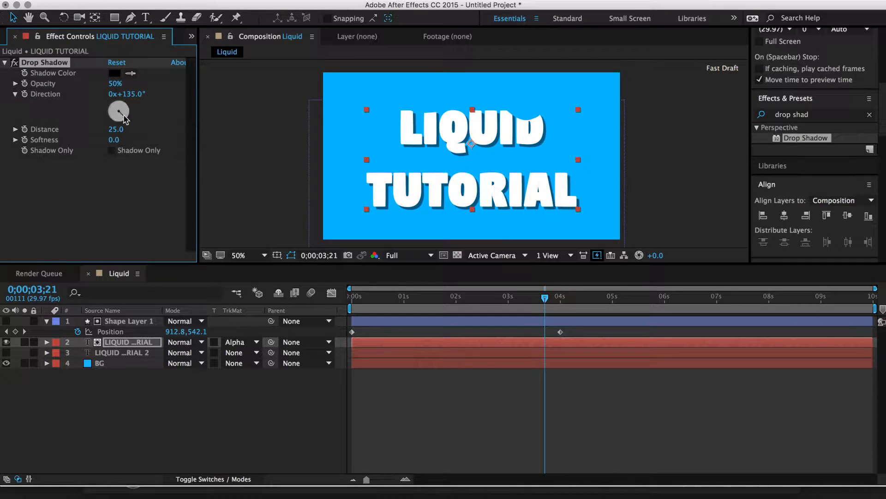
Colour the drop shadow with a darkened shade of the sampled background blue and set its opacity to 100%.
click(131, 73)
click(331, 86)
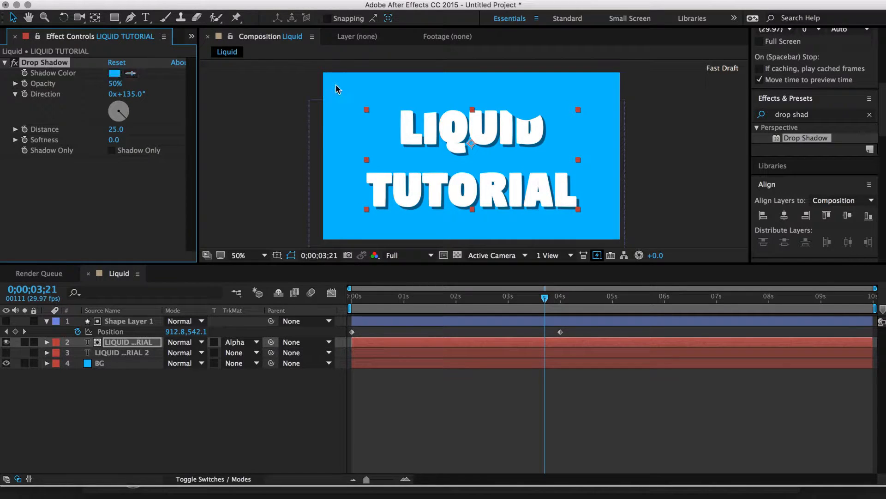
click(115, 74)
mouse_move(223, 309)
mouse_down()
mouse_move(244, 312)
mouse_move(258, 342)
mouse_up()
click(389, 247)
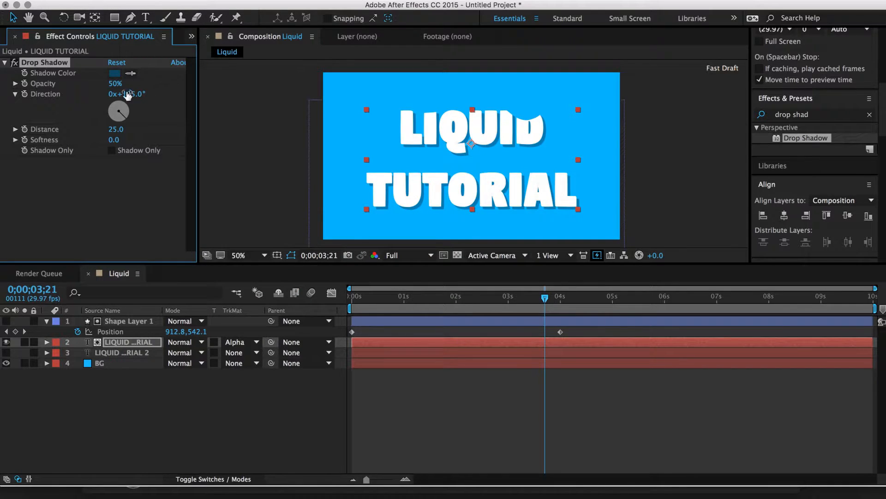
drag(115, 83, 240, 98)
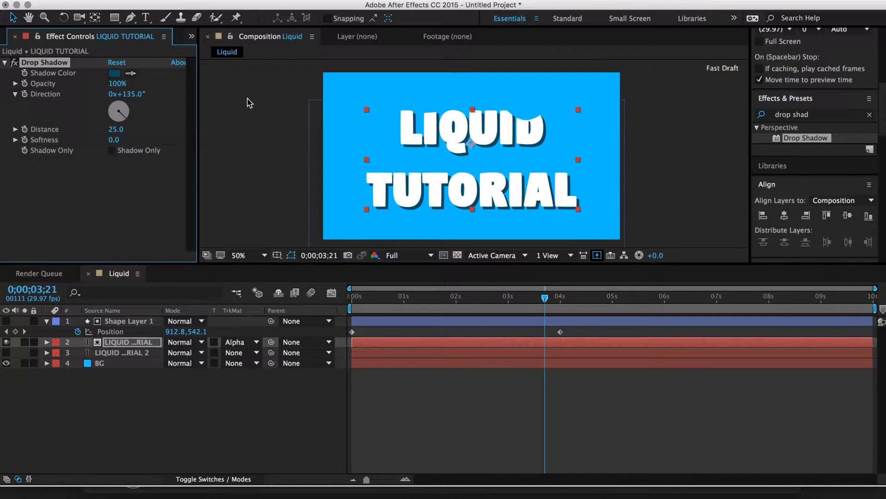
click(239, 98)
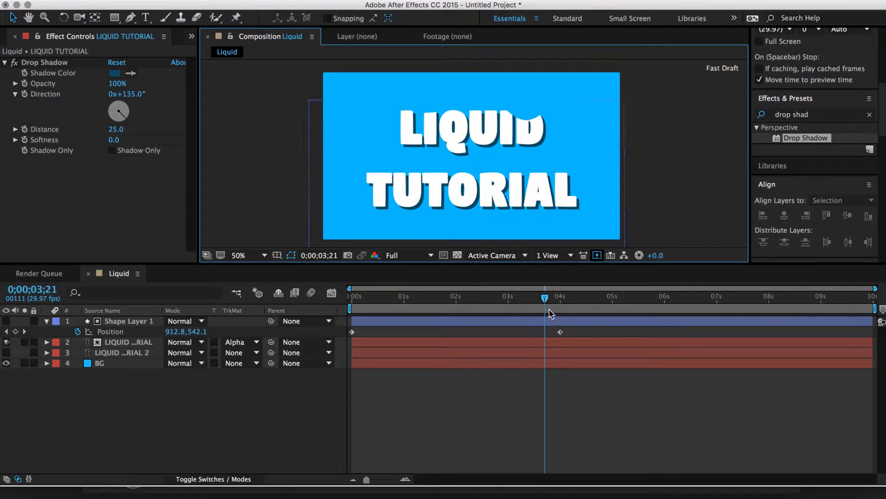
Preview the shadowed text reveal from the start, then place the playhead on the 4-second Position keyframe.
drag(550, 300, 352, 302)
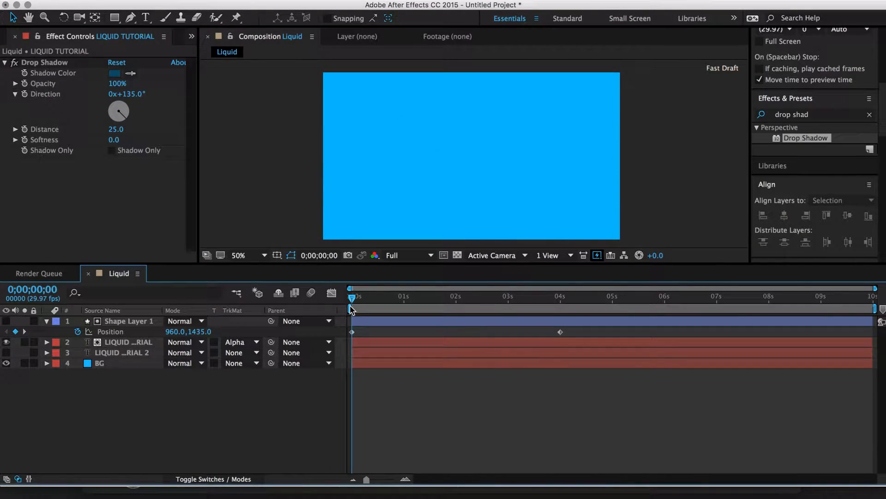
key(space)
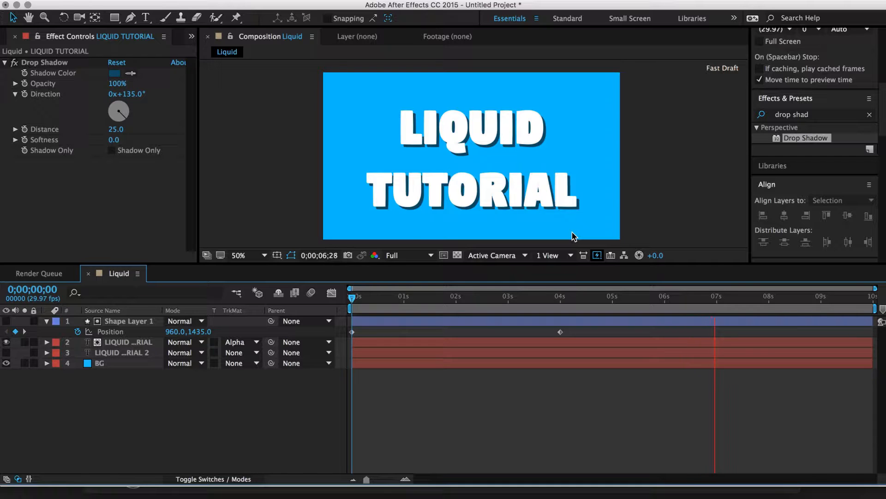
click(561, 300)
drag(579, 299, 564, 313)
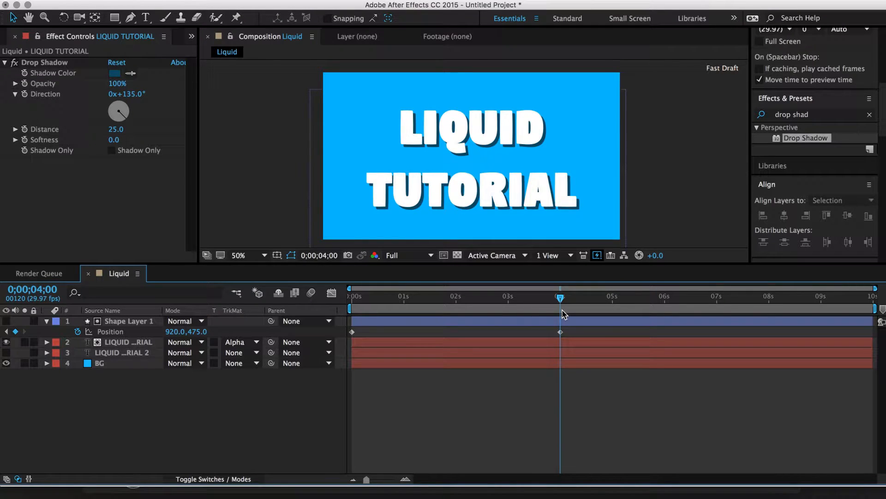